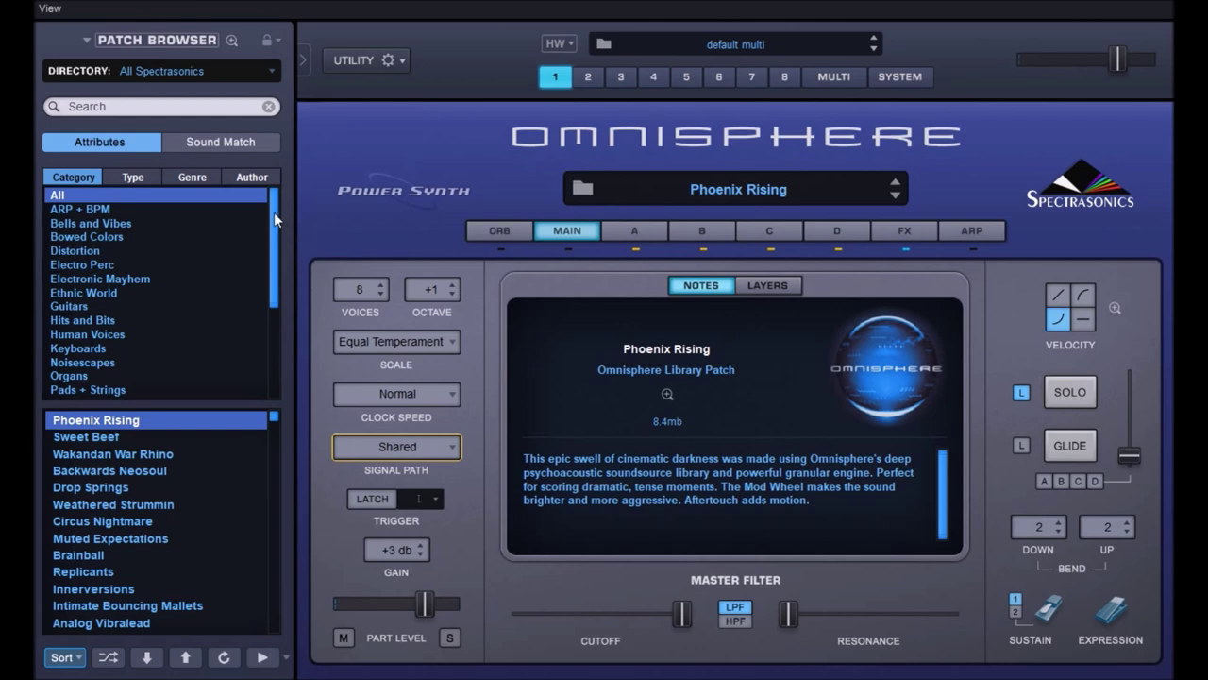
# Load the Ambient Space Piano patch from the Keyboards category and the LA Synth Guitar patch from the Guitars category.
pyautogui.scroll(-3, 274, 215)
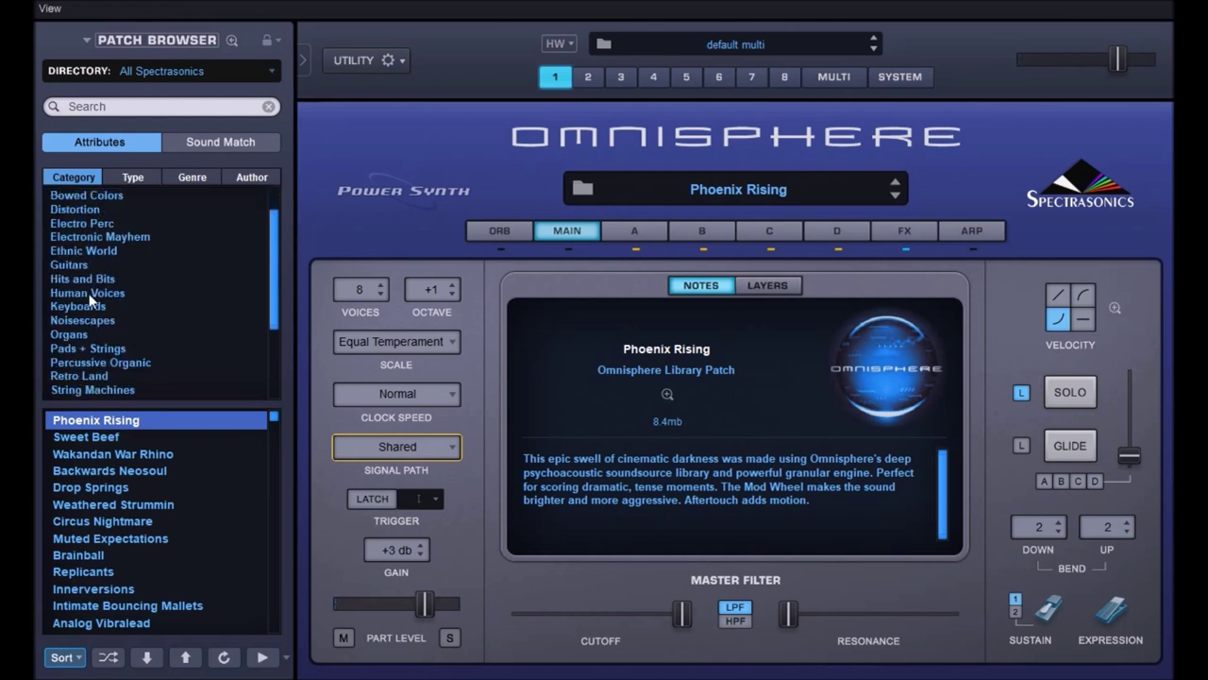
pyautogui.click(79, 307)
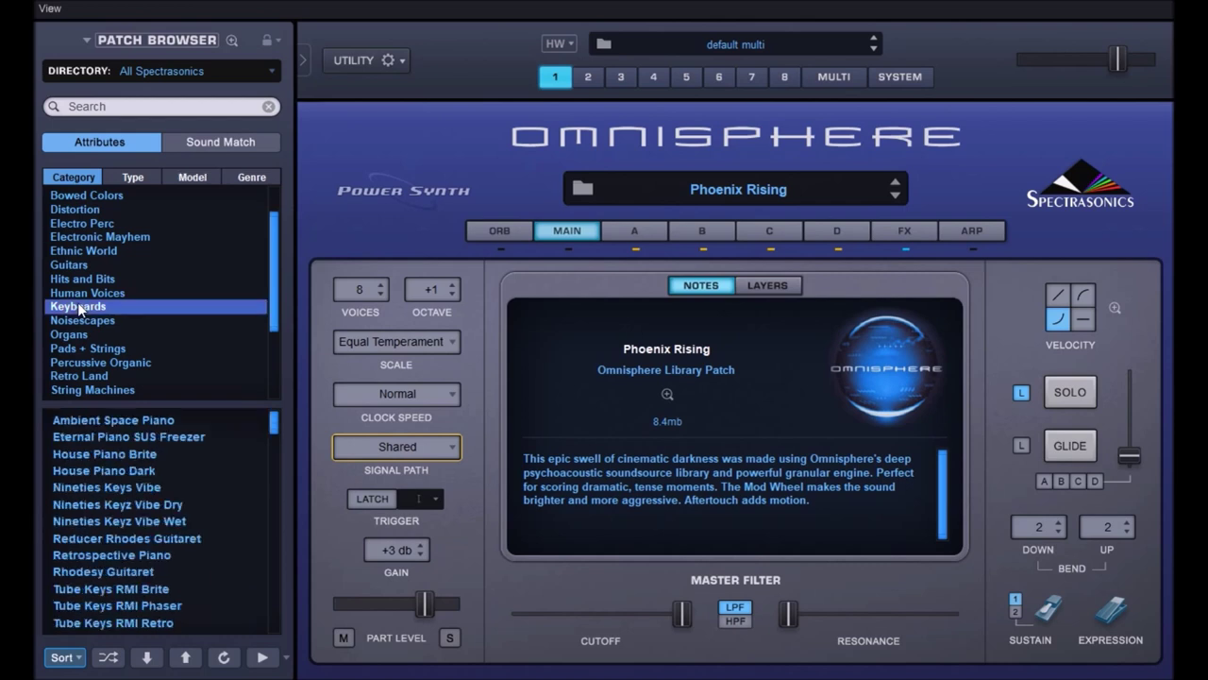
pyautogui.click(107, 419)
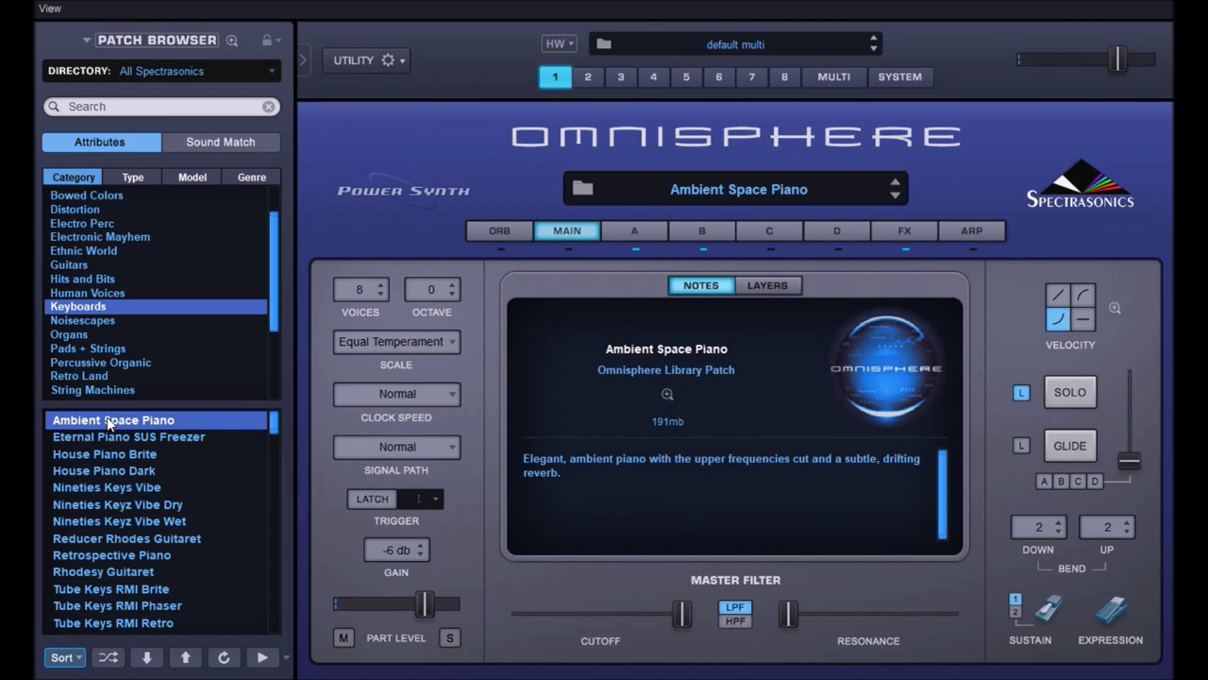
pyautogui.click(78, 264)
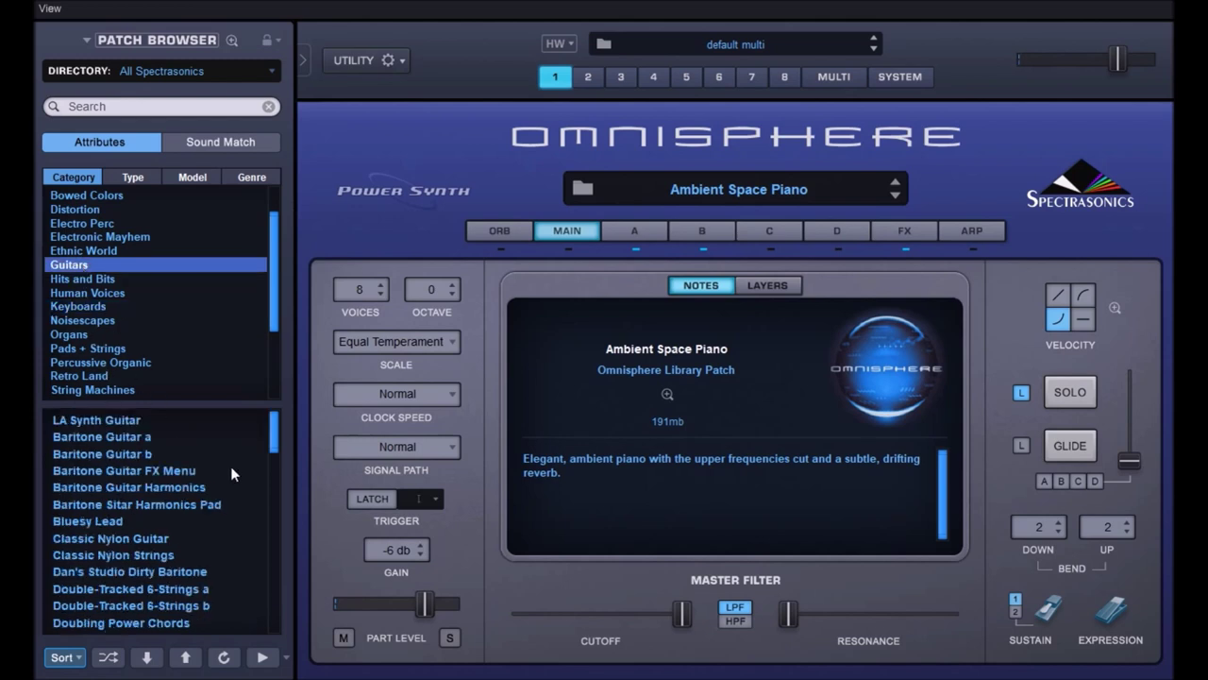
pyautogui.click(113, 419)
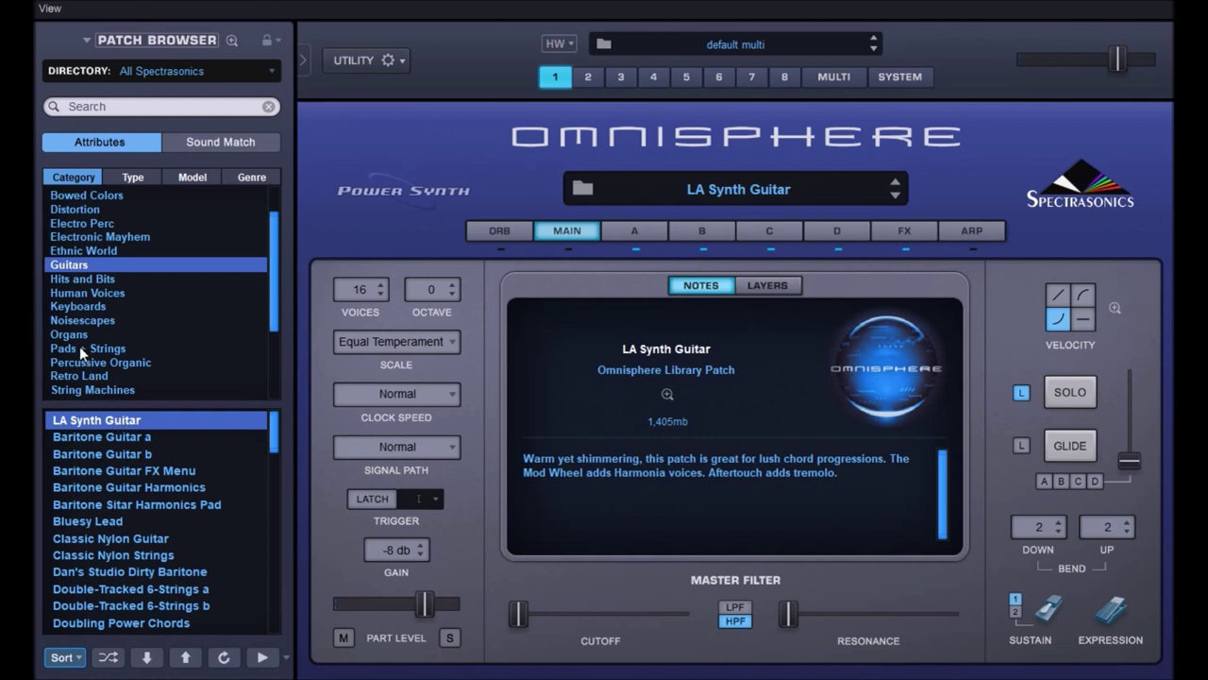
# Filter the patches to the Bells and Vibes category and load Bell Synergies.
pyautogui.moveTo(275, 256); pyautogui.dragTo(274, 241)
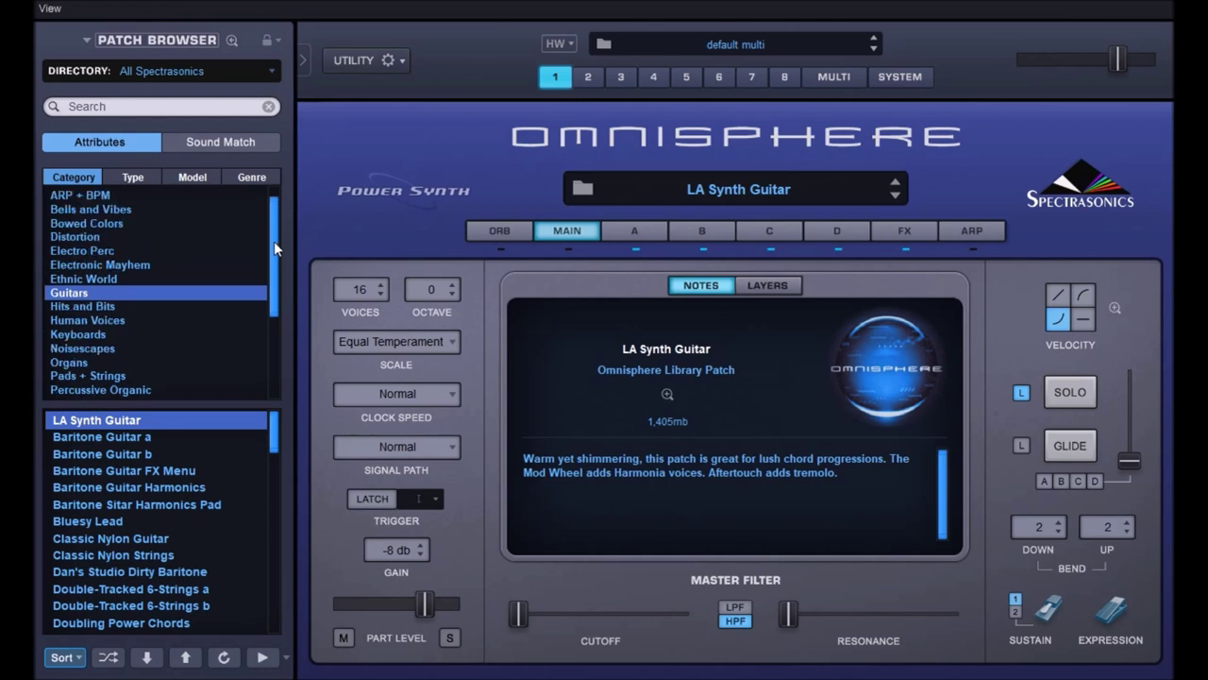
pyautogui.click(95, 210)
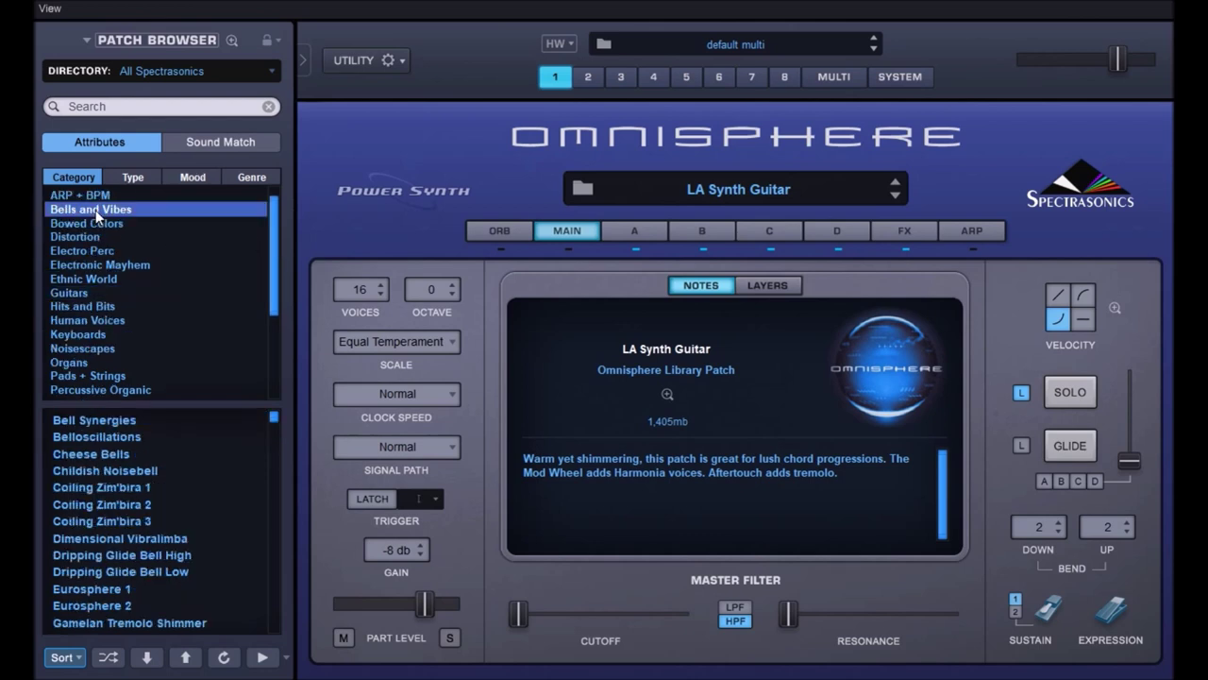
pyautogui.click(101, 415)
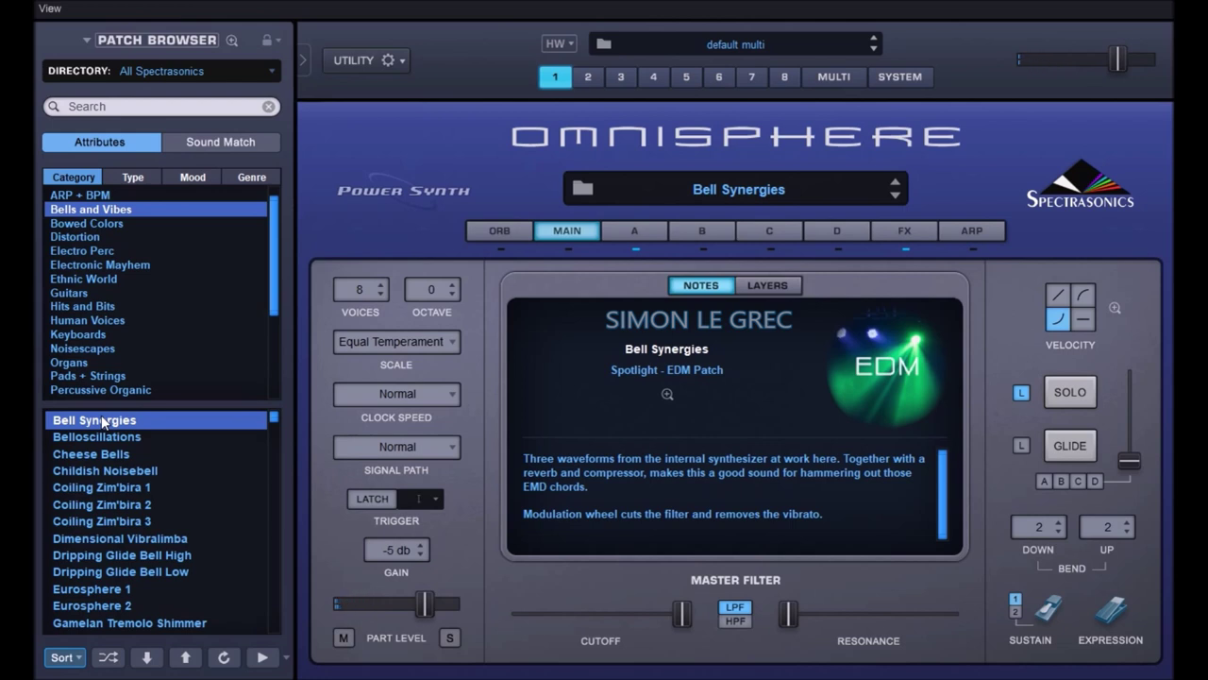
# Filter the patches to the Bowed Colors category and load Bowed Organ Pipe followed by Bowed Pills.
pyautogui.click(91, 222)
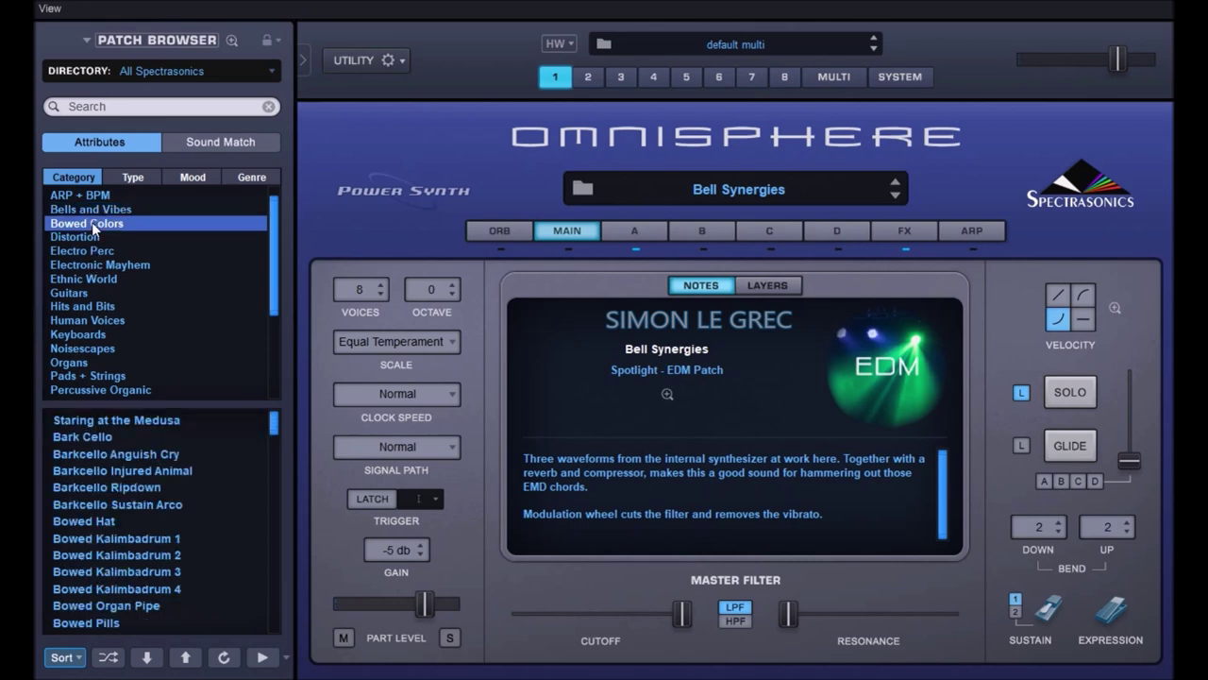
pyautogui.click(125, 605)
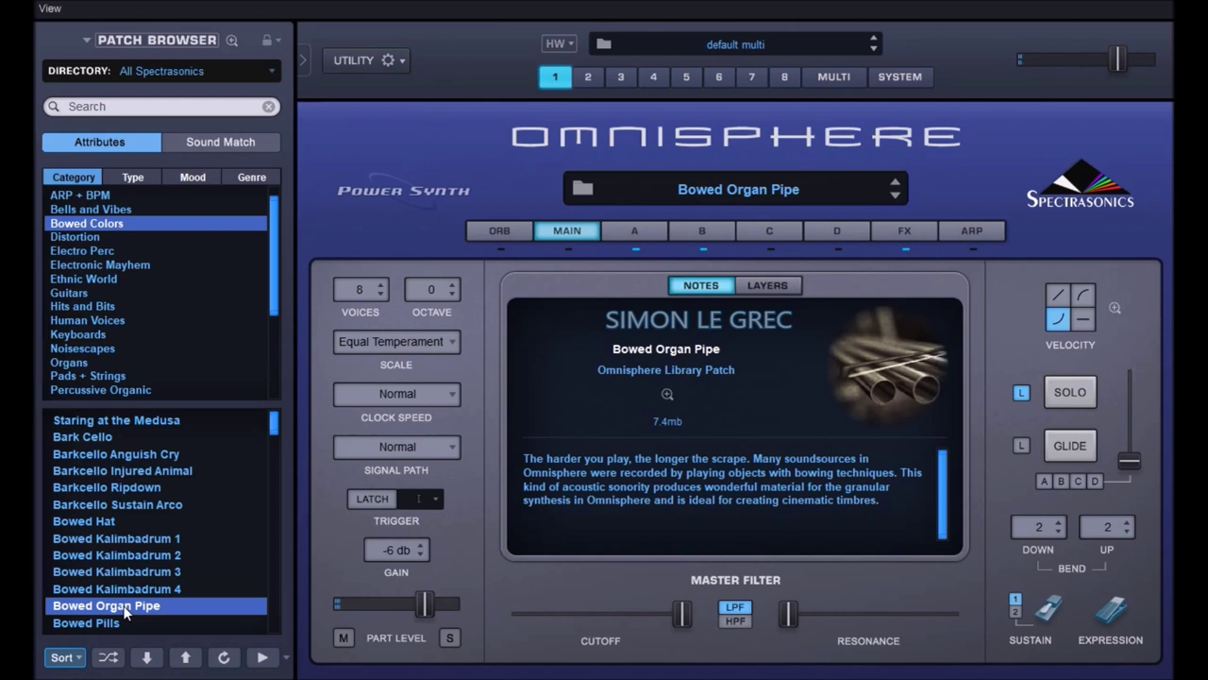
pyautogui.click(104, 624)
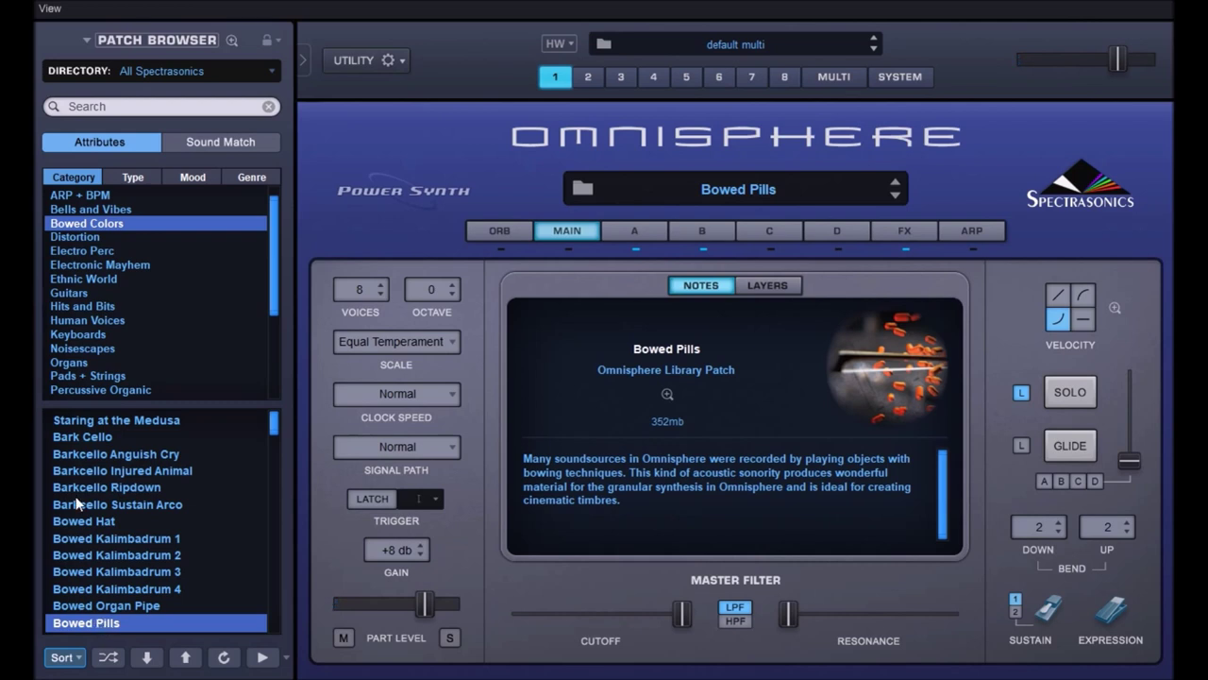
# Load the Blood Letting Lead patch from the Distortion category and the Science Class patch from the ARP + BPM category.
pyautogui.click(74, 236)
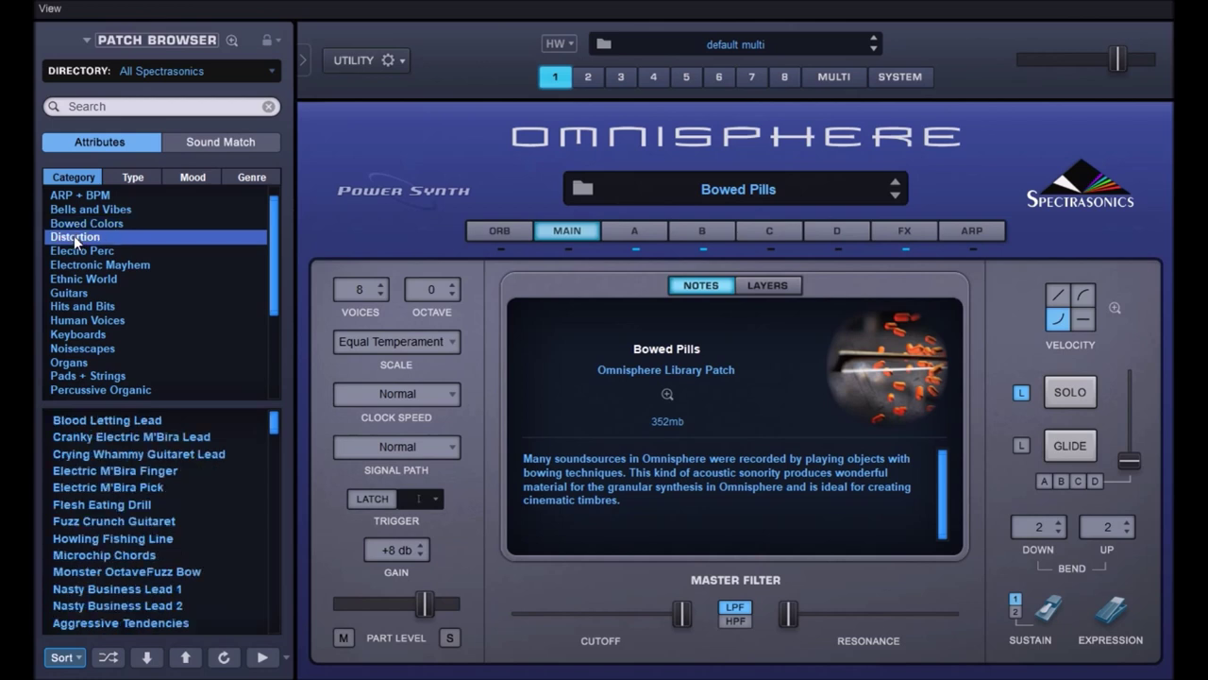
pyautogui.click(111, 423)
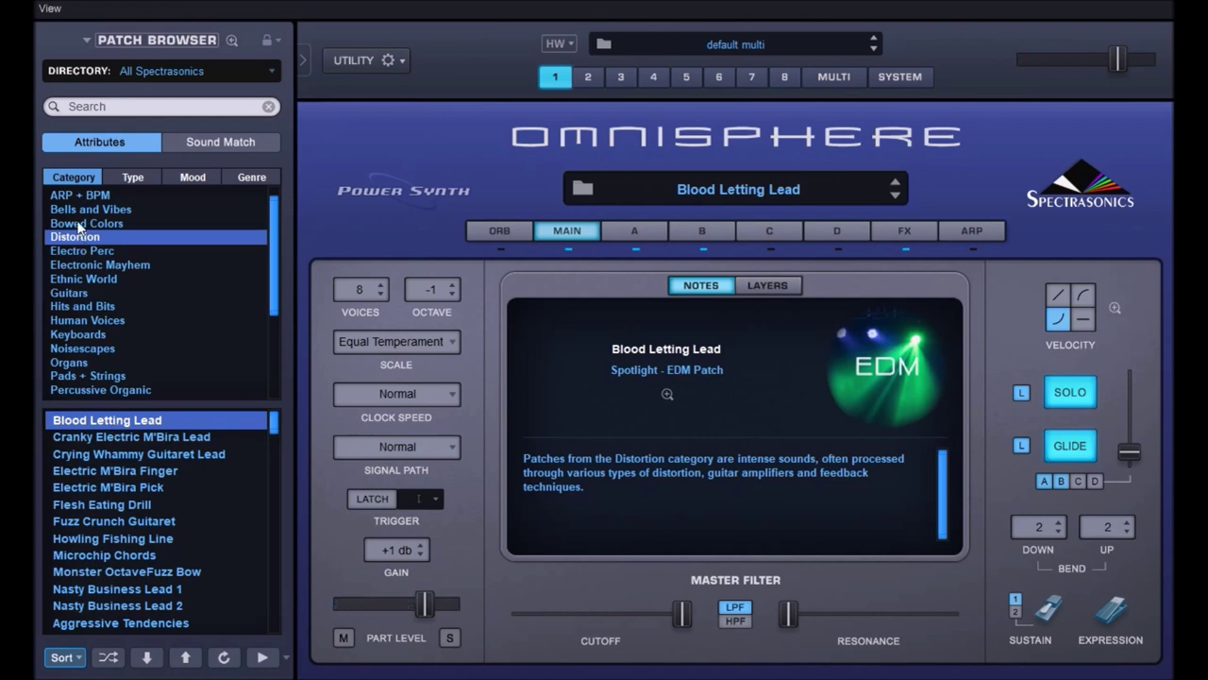
pyautogui.click(74, 196)
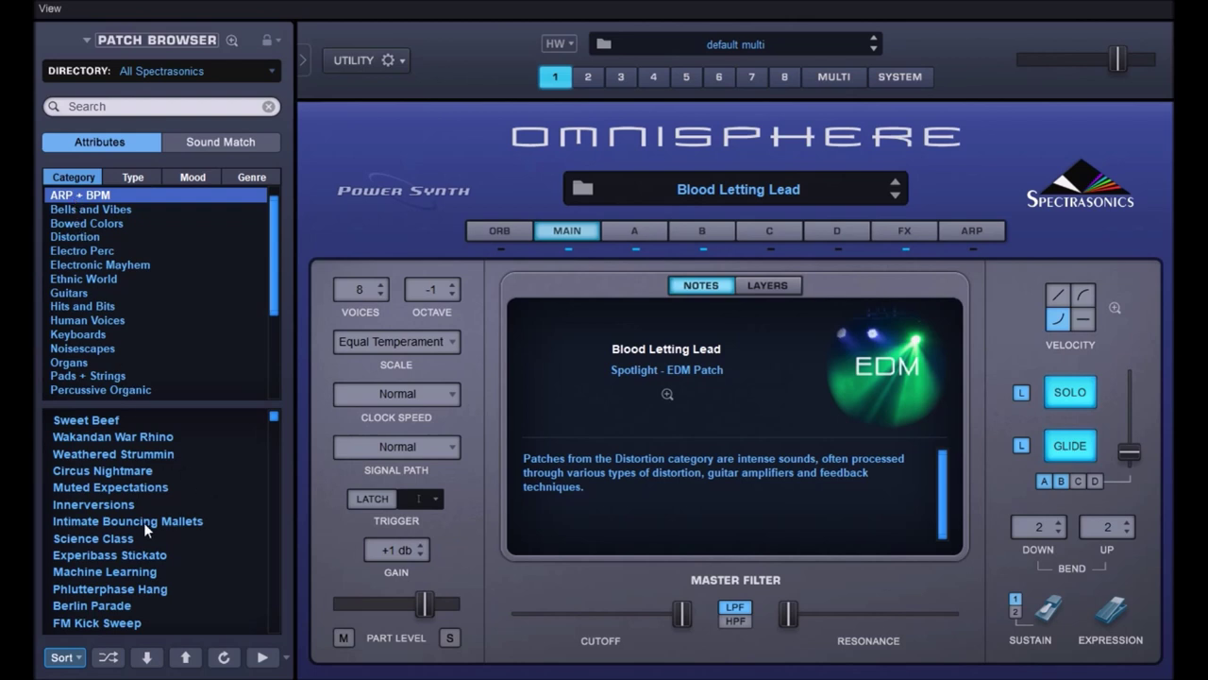
pyautogui.click(121, 540)
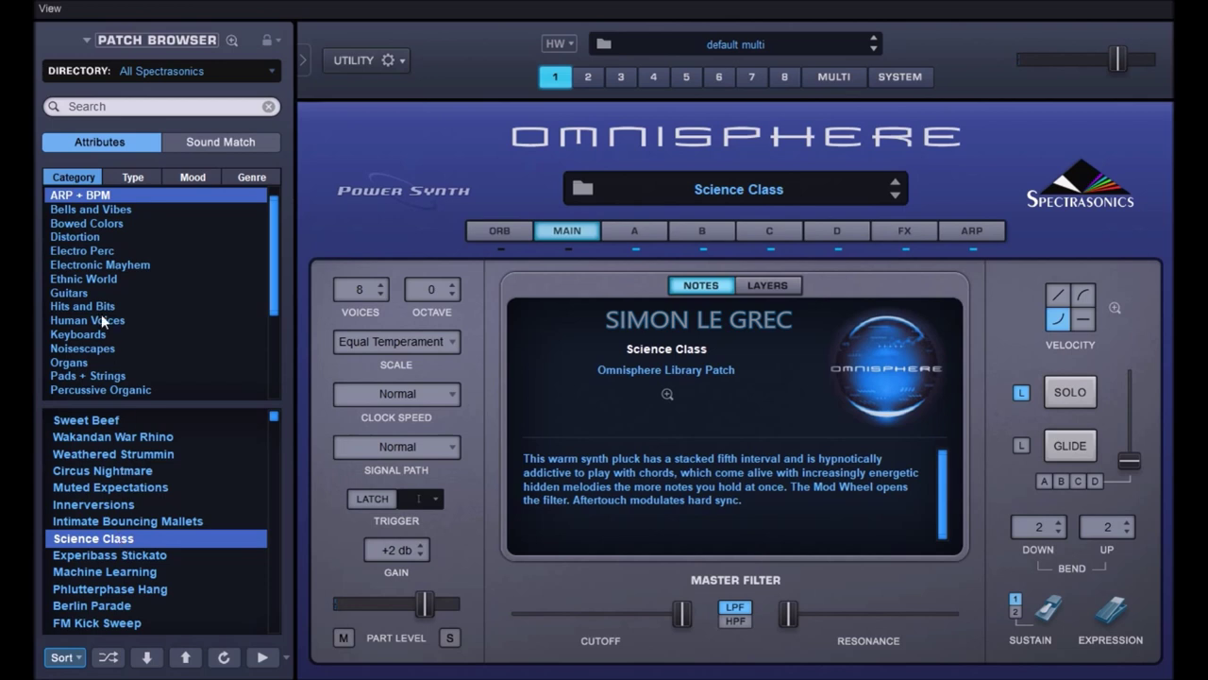
# Filter the patches to Electronic Mayhem and load Dopamine Deficiency 1 followed by Dopamine Deficiency 2.
pyautogui.click(86, 265)
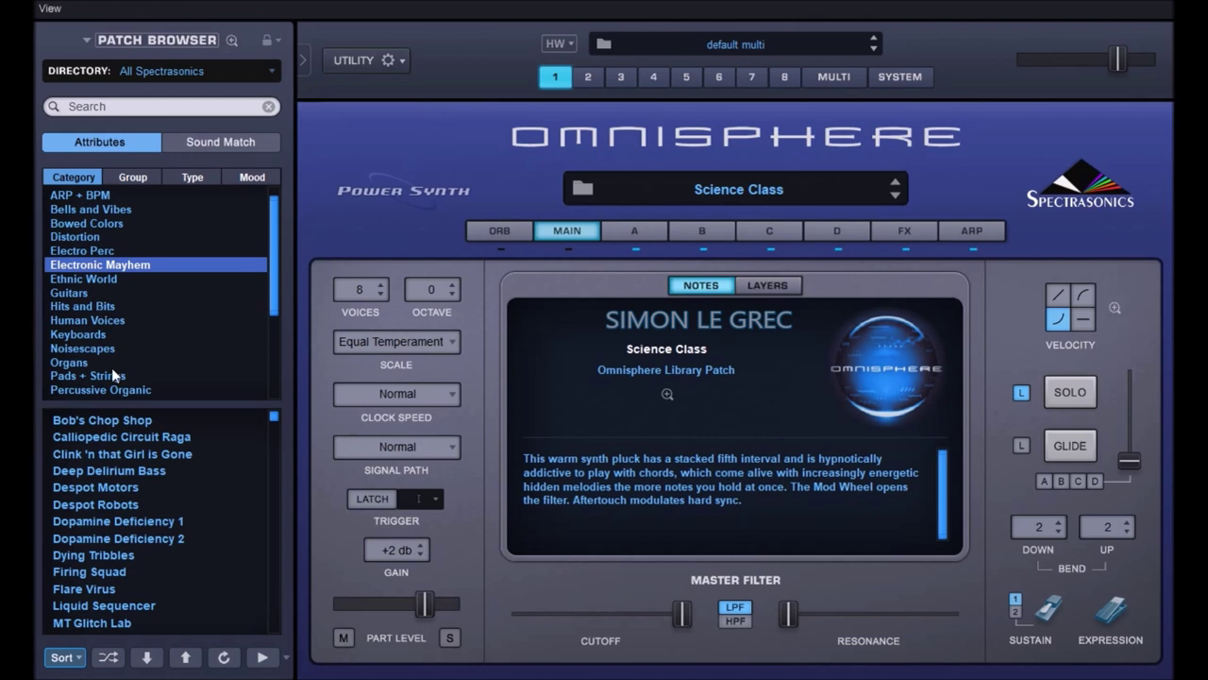
pyautogui.click(102, 523)
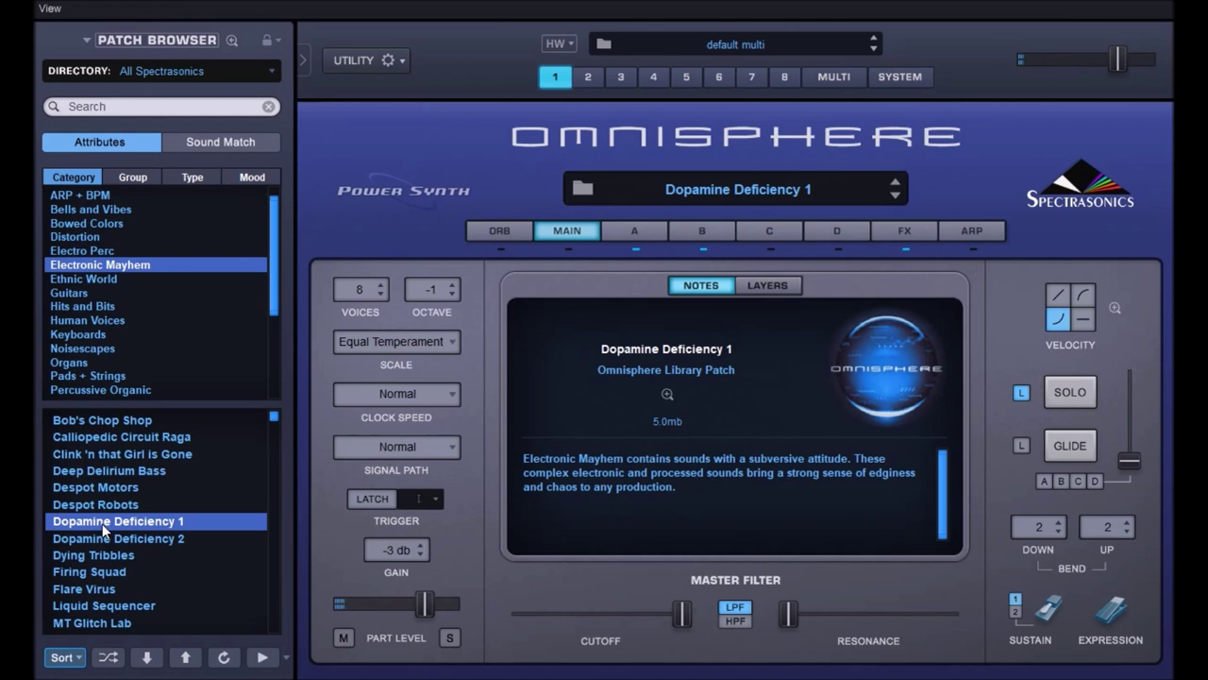
pyautogui.click(104, 545)
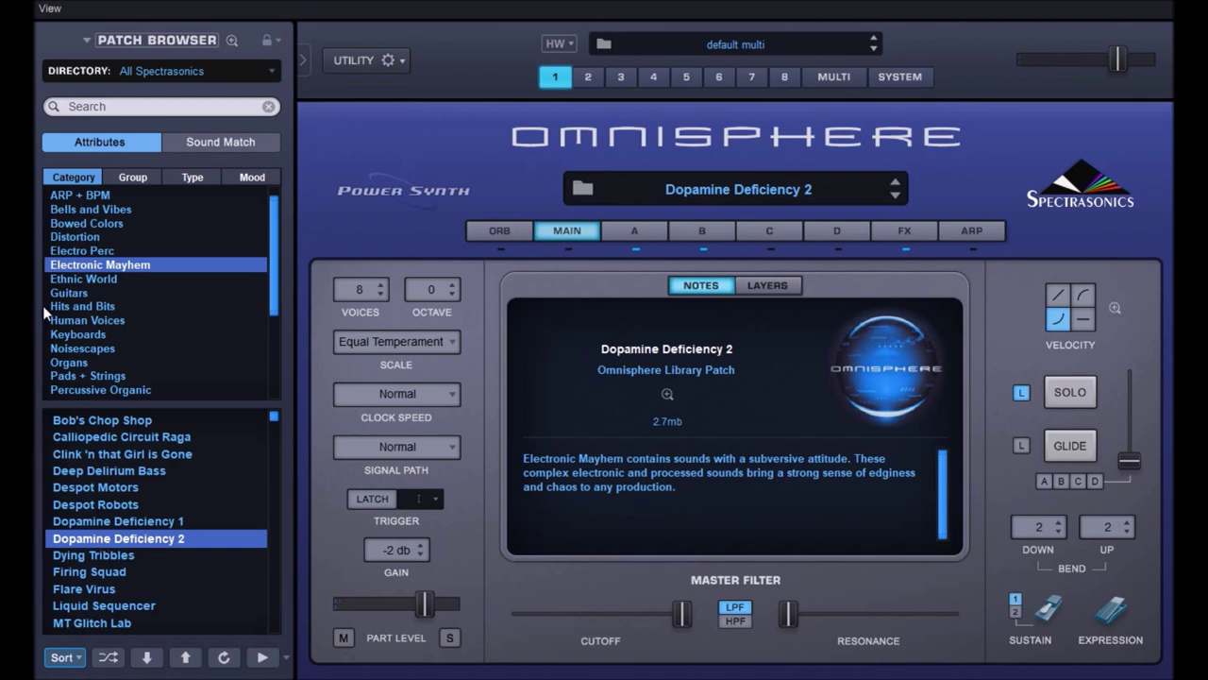
# Load the Coffee Can Kalimba Coin patch from Ethnic World and the Cavorting with Minor Chords patch from Hits and Bits.
pyautogui.click(58, 279)
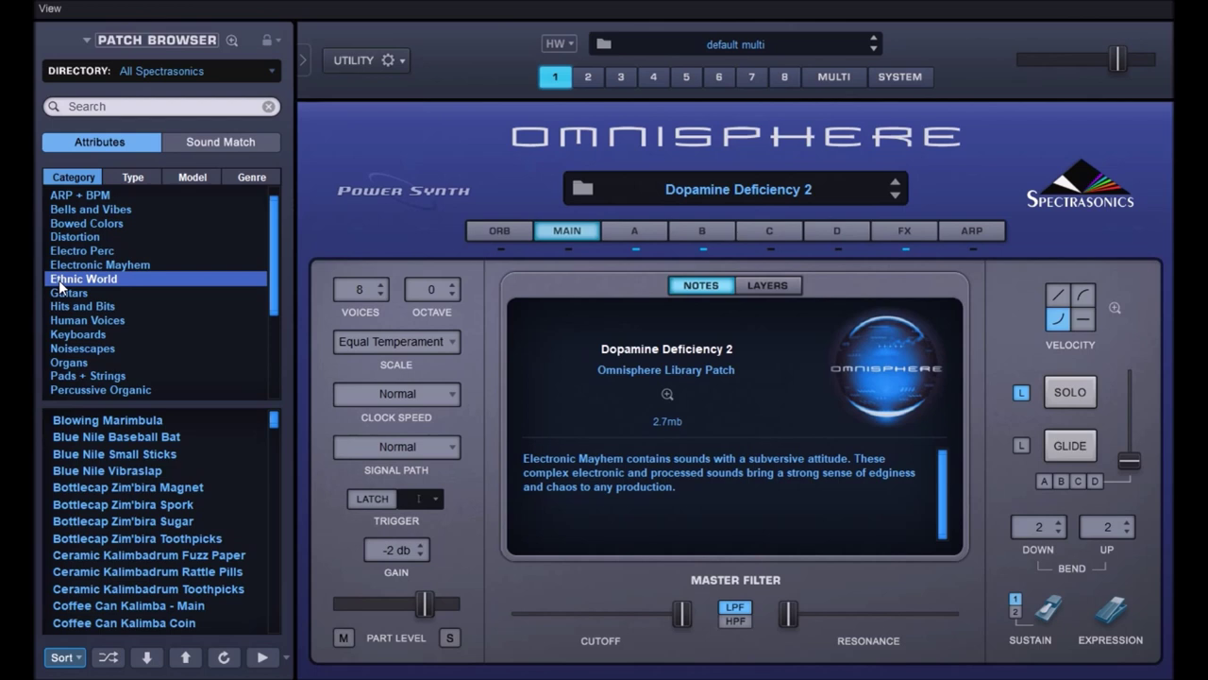
pyautogui.click(98, 625)
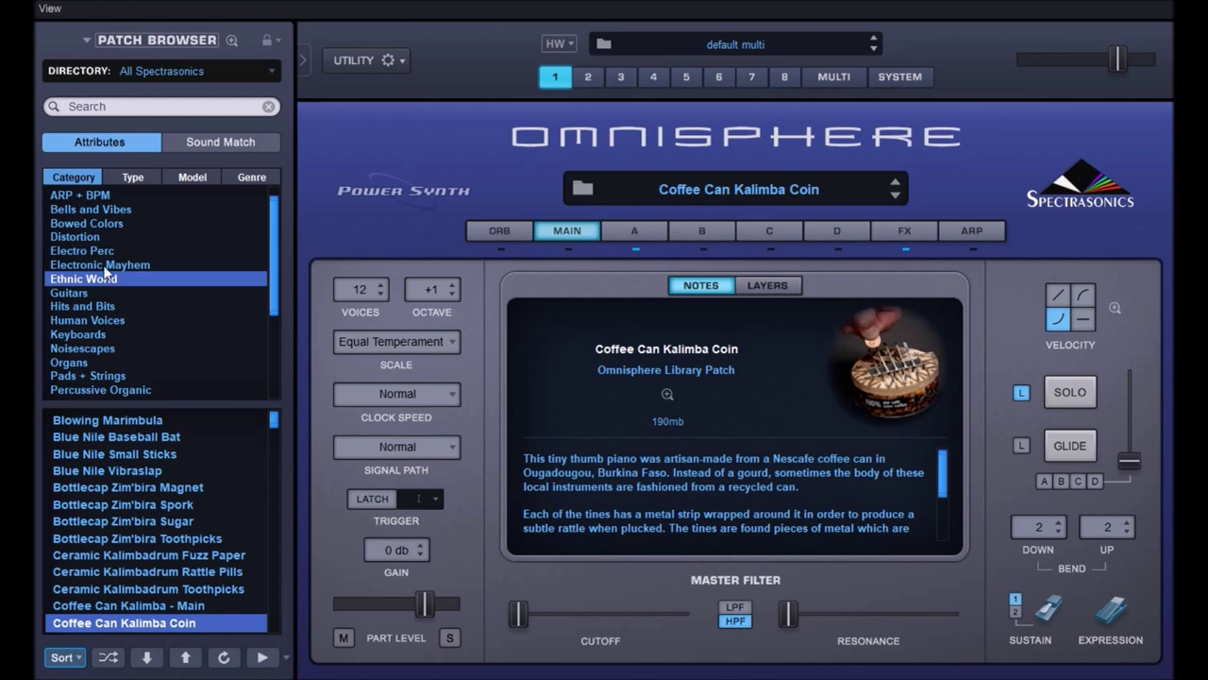
pyautogui.click(80, 306)
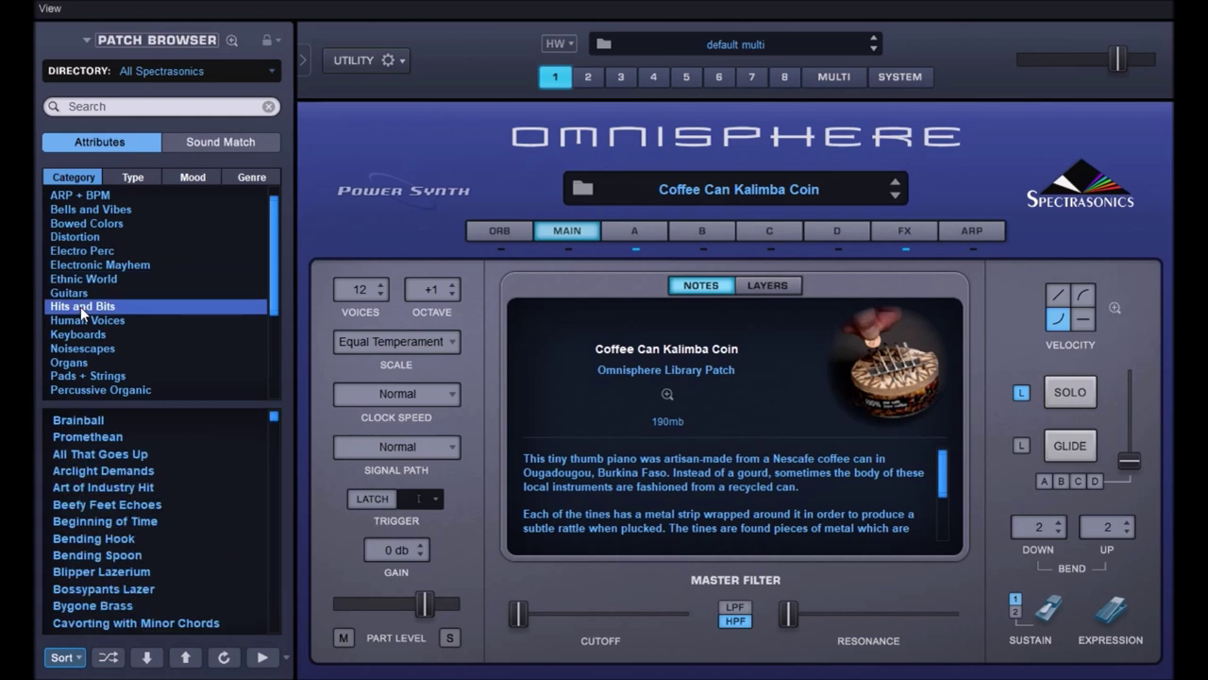
pyautogui.click(102, 622)
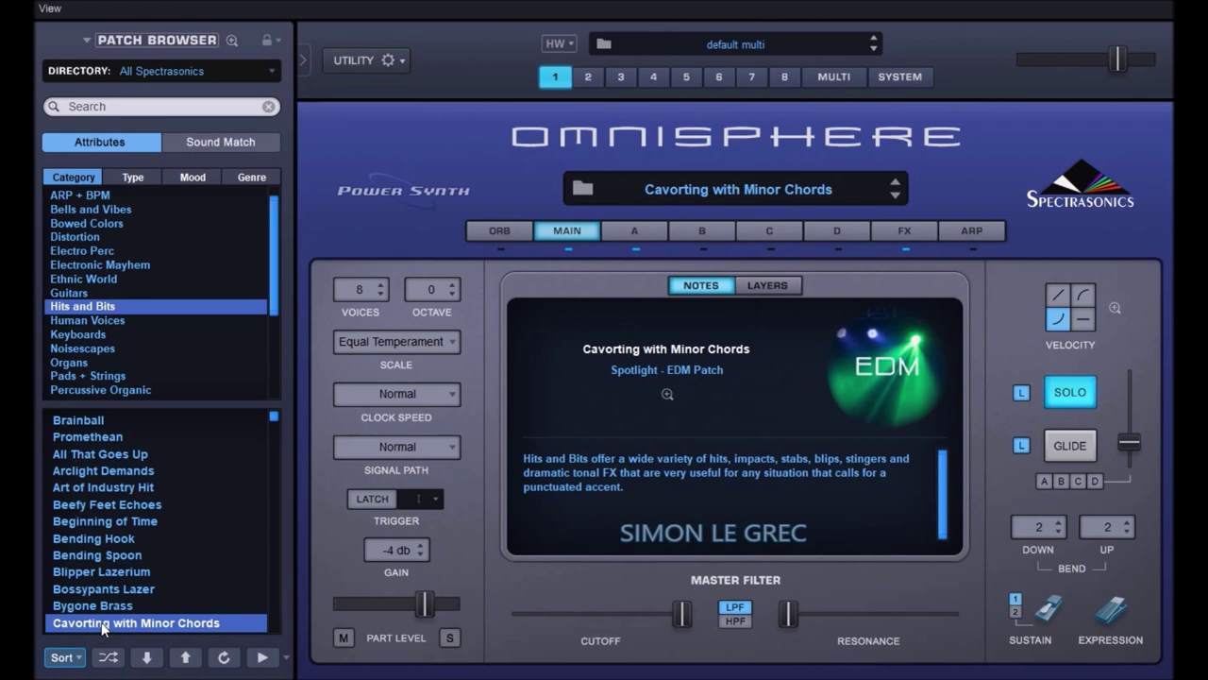
# Load the Boys Choir Ahs ^ patch from the Human Voices category and the Hiwatt Hammond 1 patch from the Organs category.
pyautogui.click(90, 320)
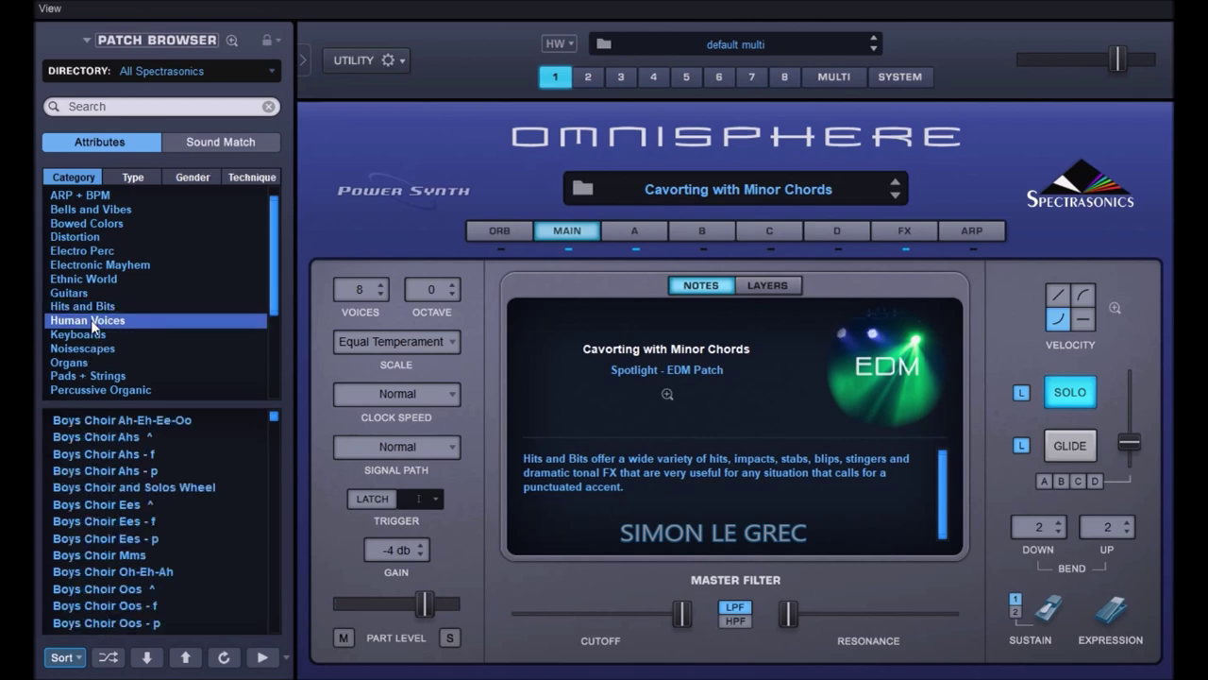
pyautogui.click(87, 440)
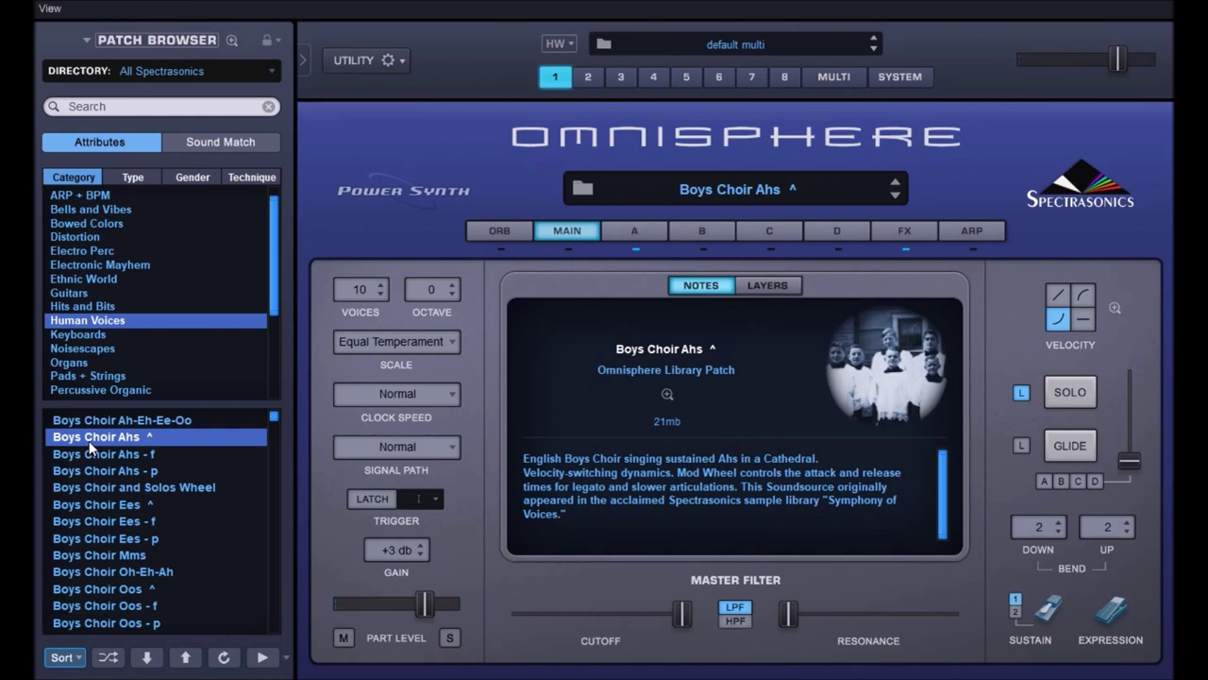
pyautogui.click(75, 364)
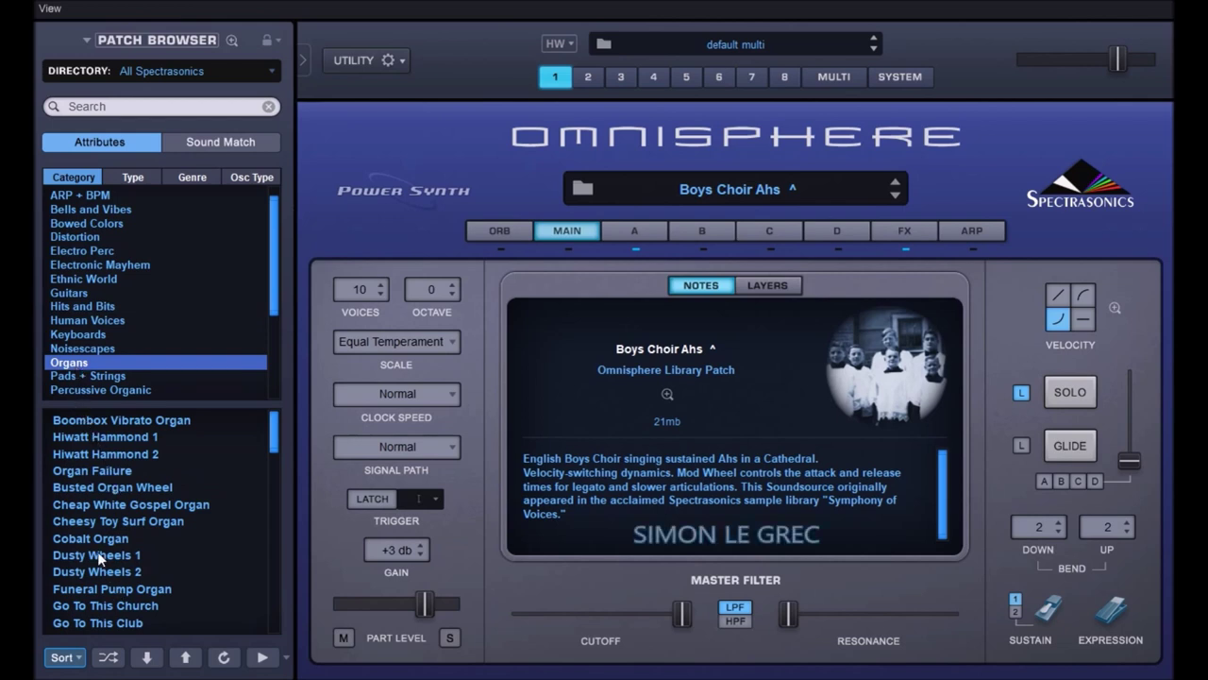
pyautogui.click(102, 439)
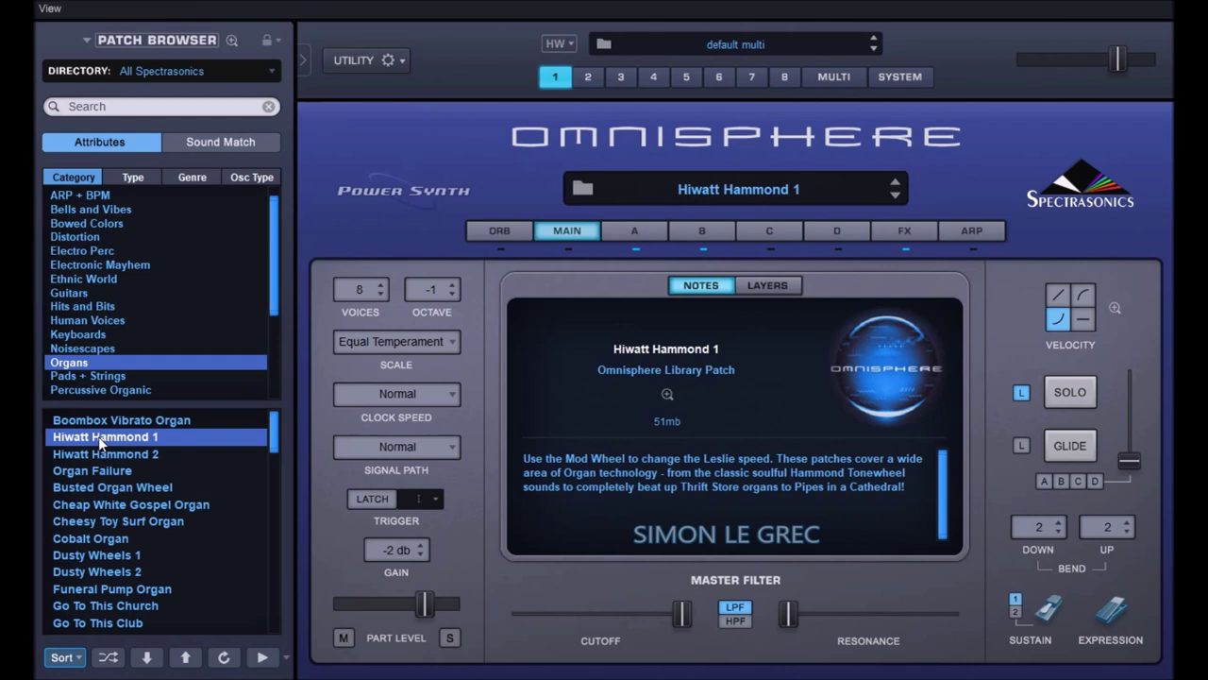
# Filter the patches to the Retro Land category and load Early Chromaphonic Pad 1.
pyautogui.scroll(-3, 104, 315)
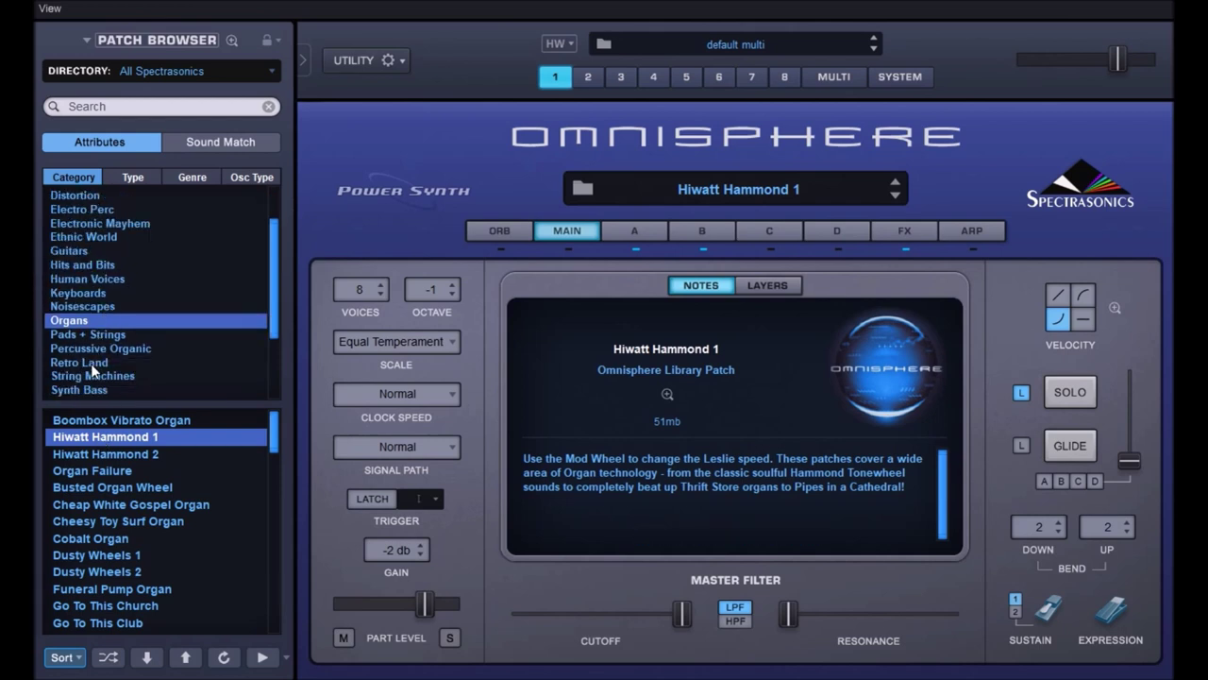
pyautogui.click(92, 363)
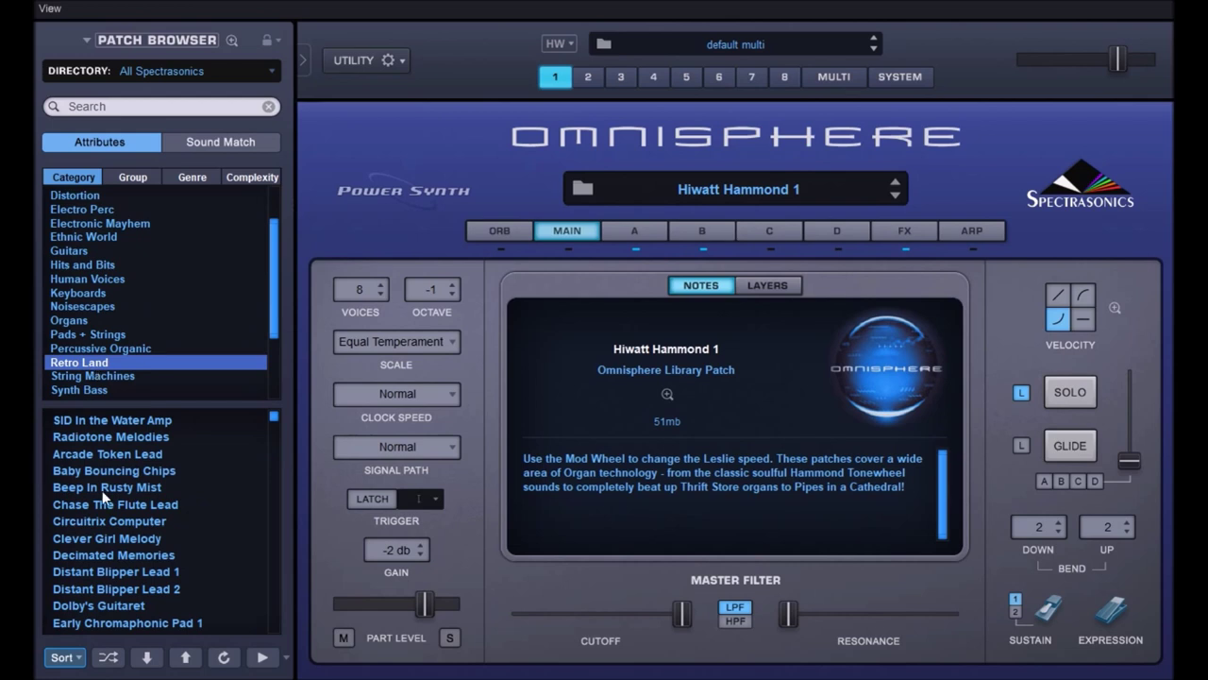
pyautogui.click(119, 621)
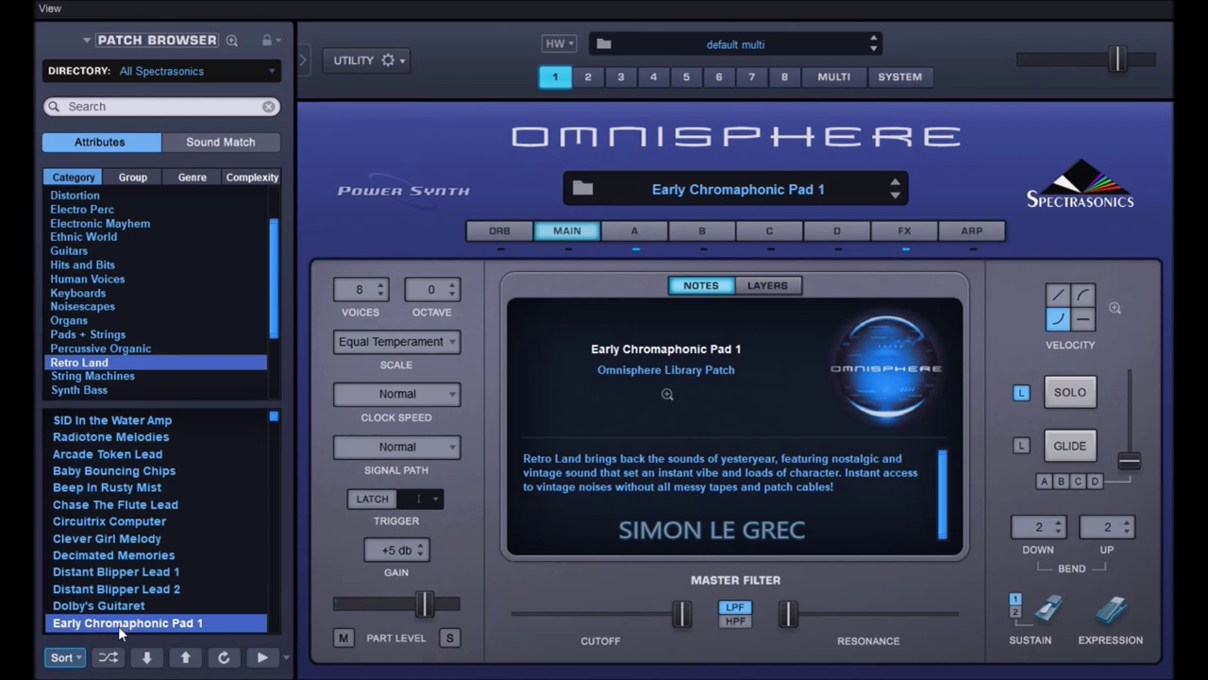
# Load the ARP Phase 90 Solina patch from the String Machines category and the Aggressor Bass patch from the Synth Bass category.
pyautogui.click(113, 376)
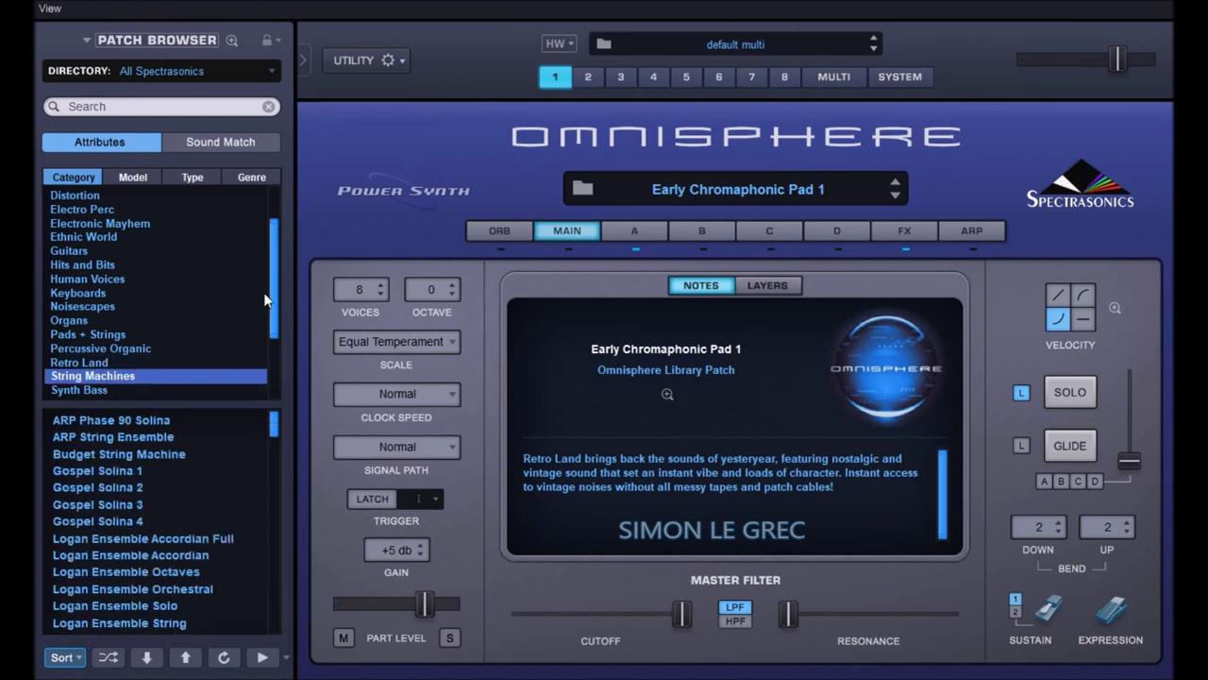
pyautogui.scroll(-5, 264, 300)
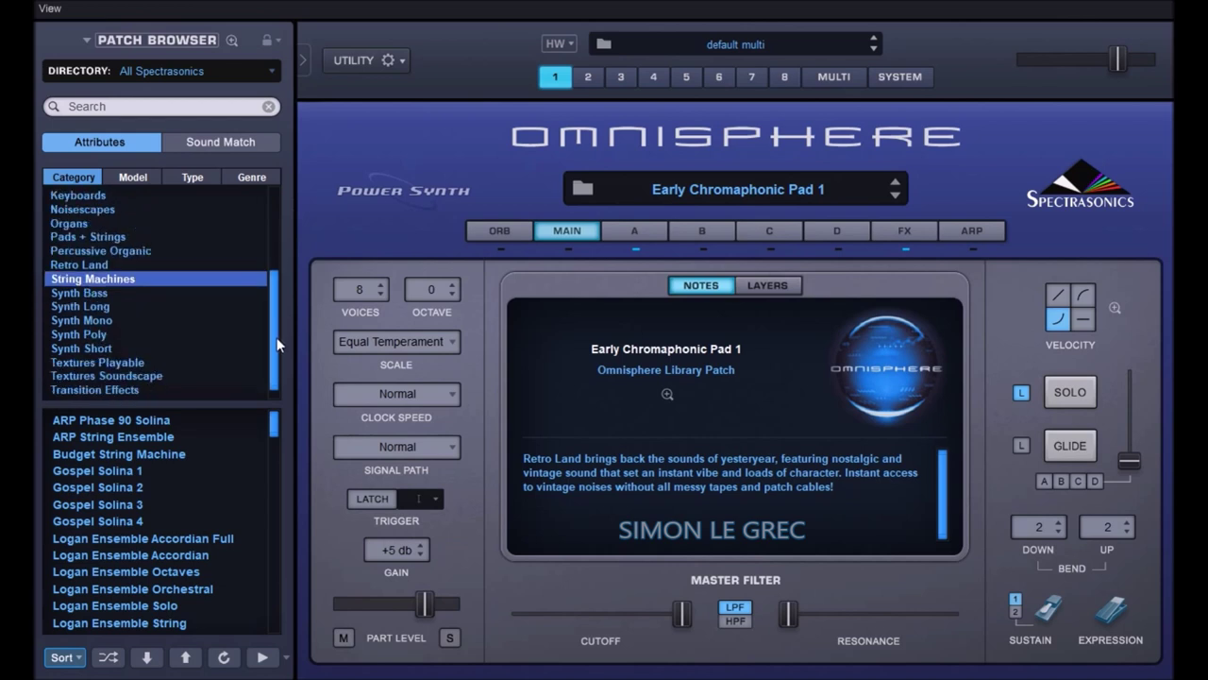
pyautogui.click(125, 421)
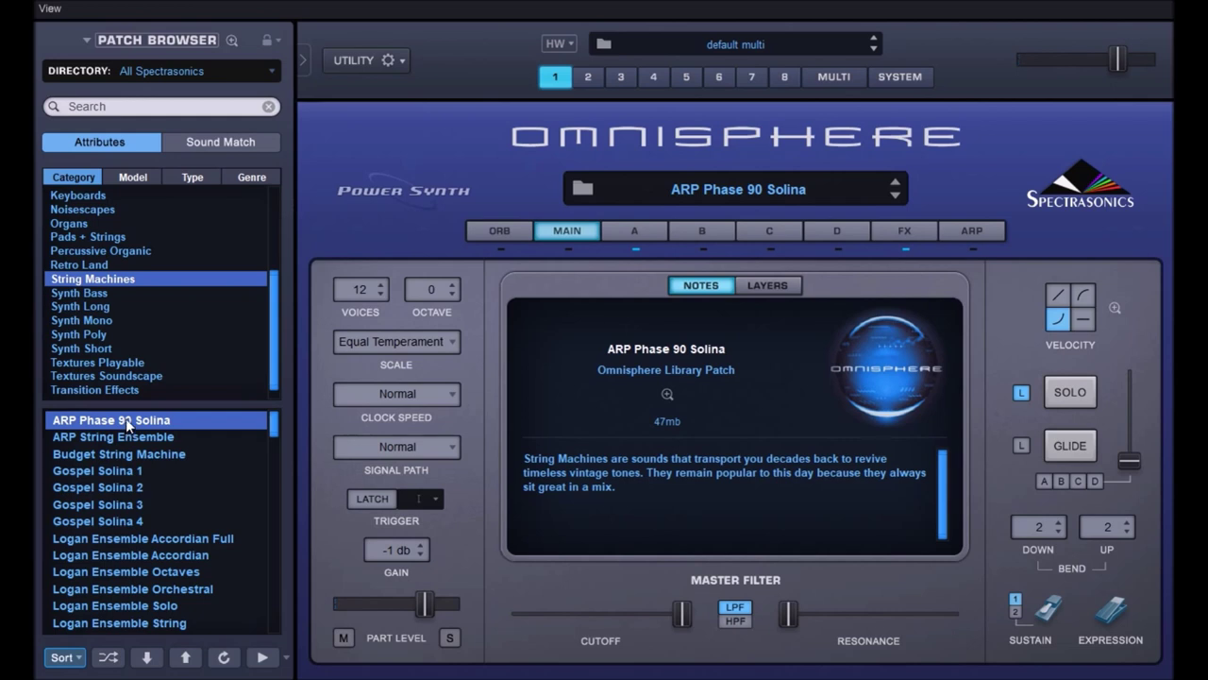
pyautogui.click(79, 293)
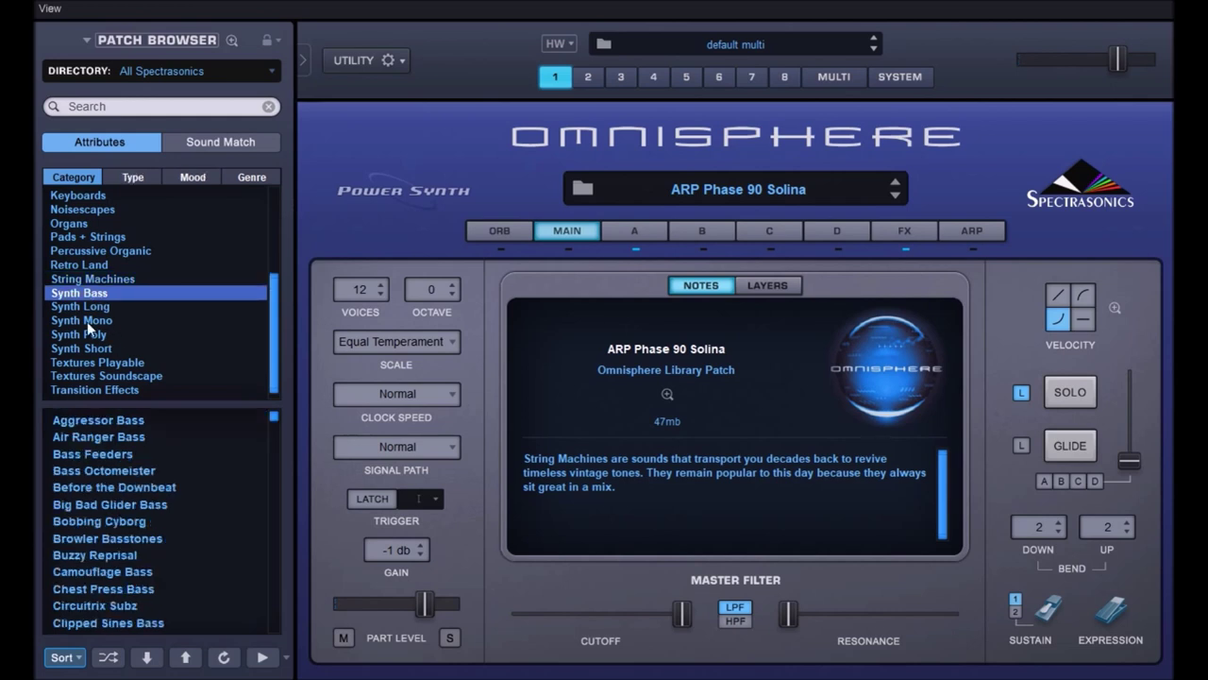
pyautogui.click(83, 423)
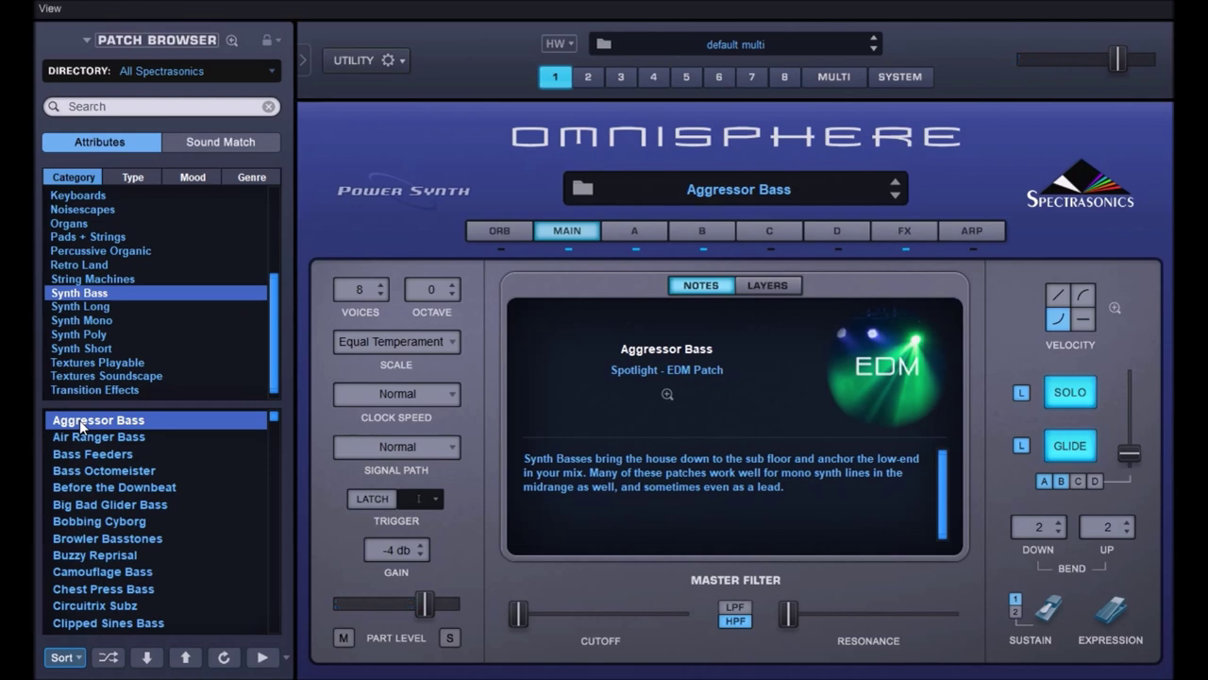
# Load the Phoenix Rising patch from the Synth Long category and the Analog Vibralead patch from the Synth Mono category.
pyautogui.click(84, 307)
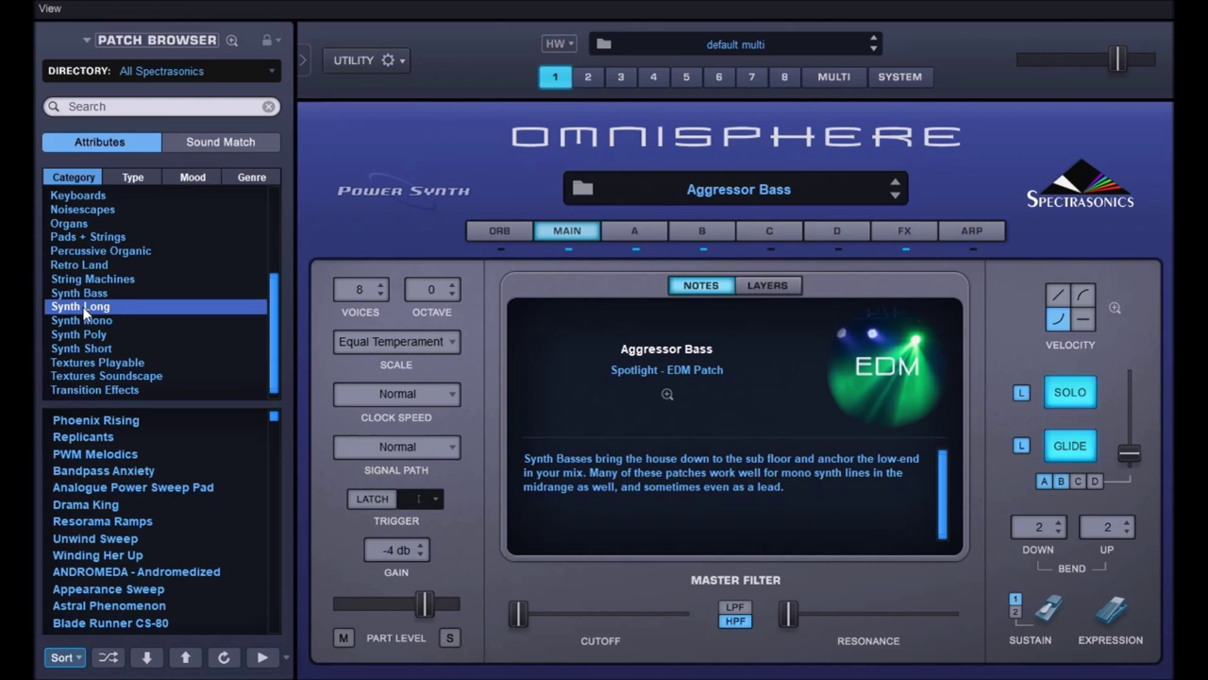
pyautogui.click(97, 422)
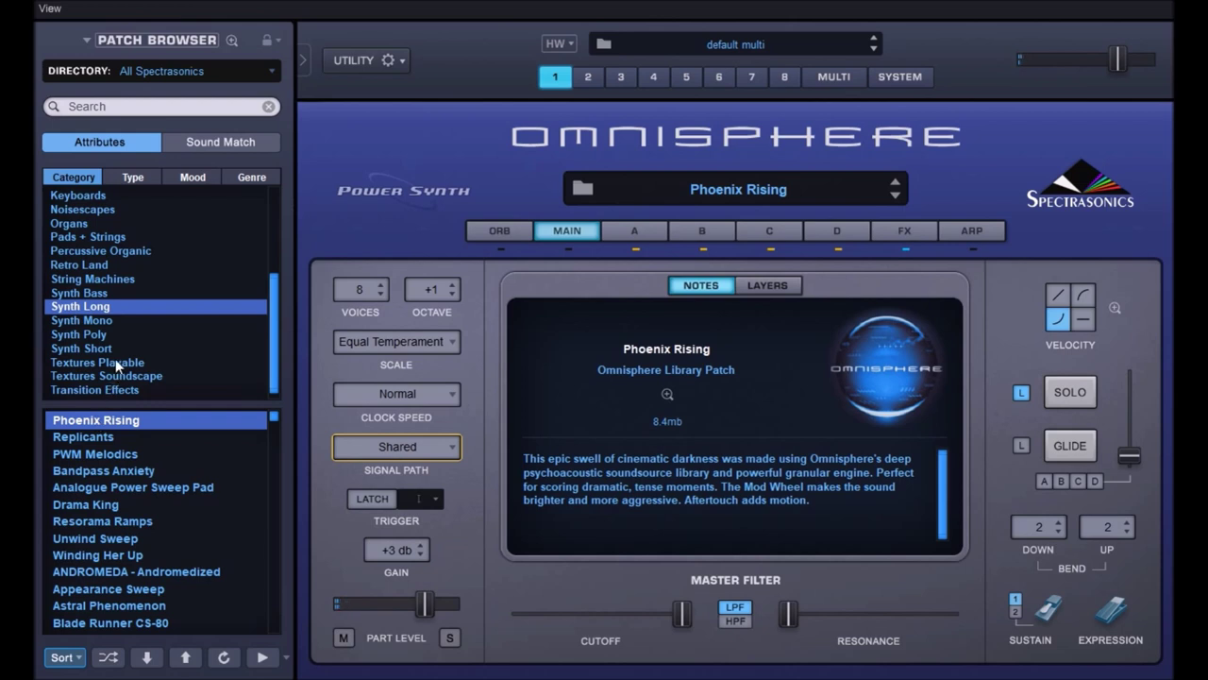
pyautogui.click(99, 322)
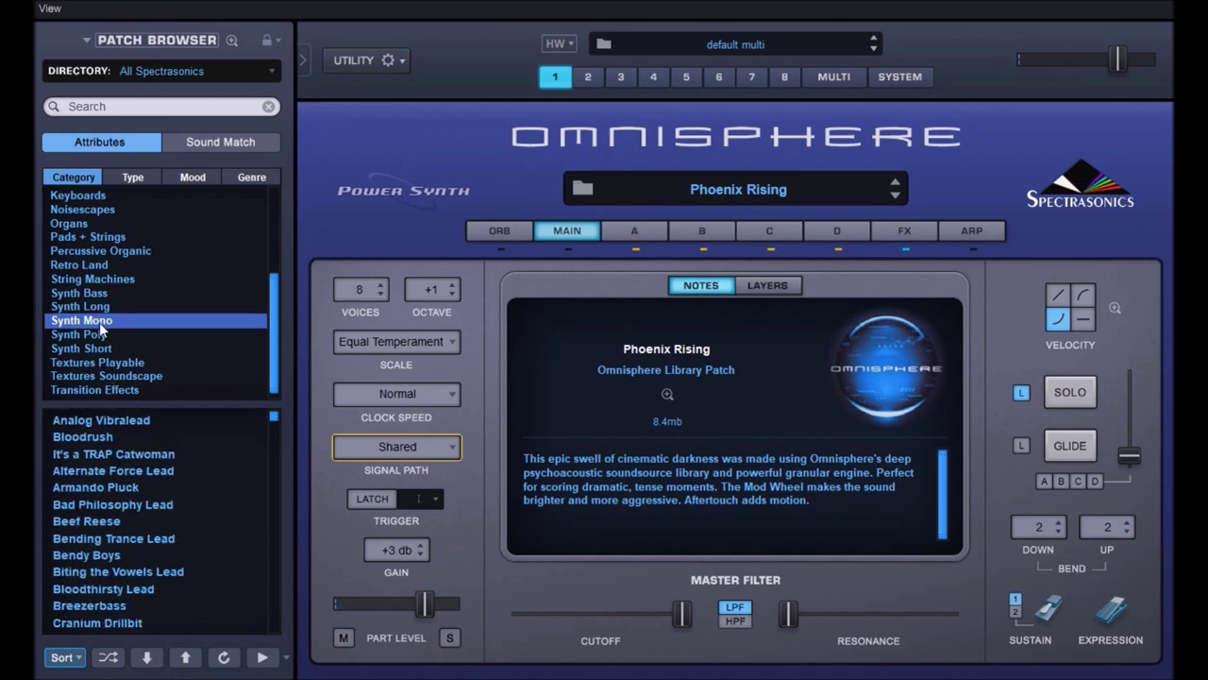
pyautogui.click(88, 425)
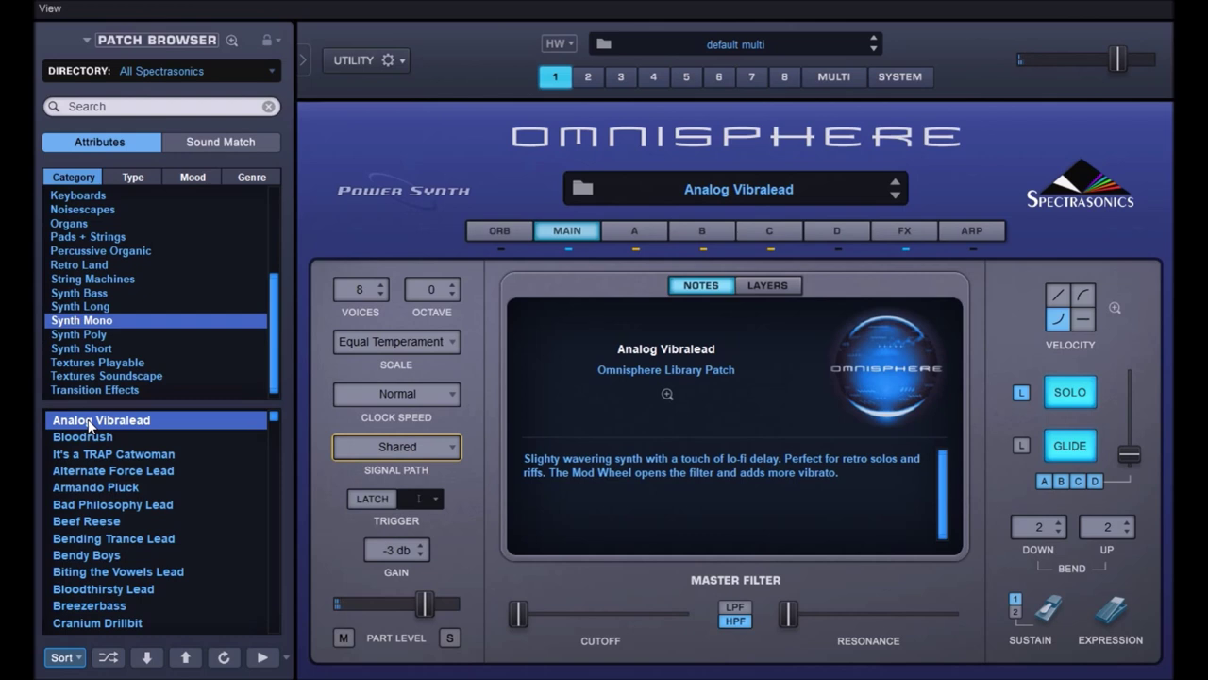
# Load the Analog Simplicity patch from the Synth Poly category and the Beyond Pluck patch from the Synth Short category.
pyautogui.click(113, 336)
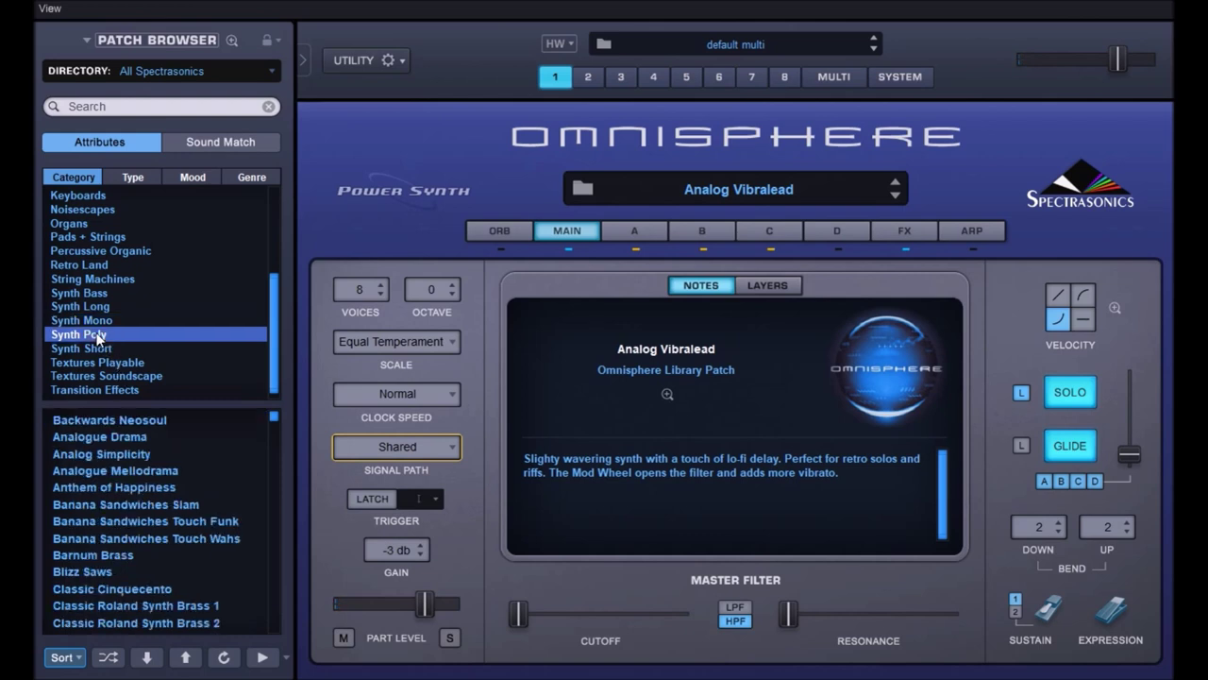
pyautogui.click(125, 455)
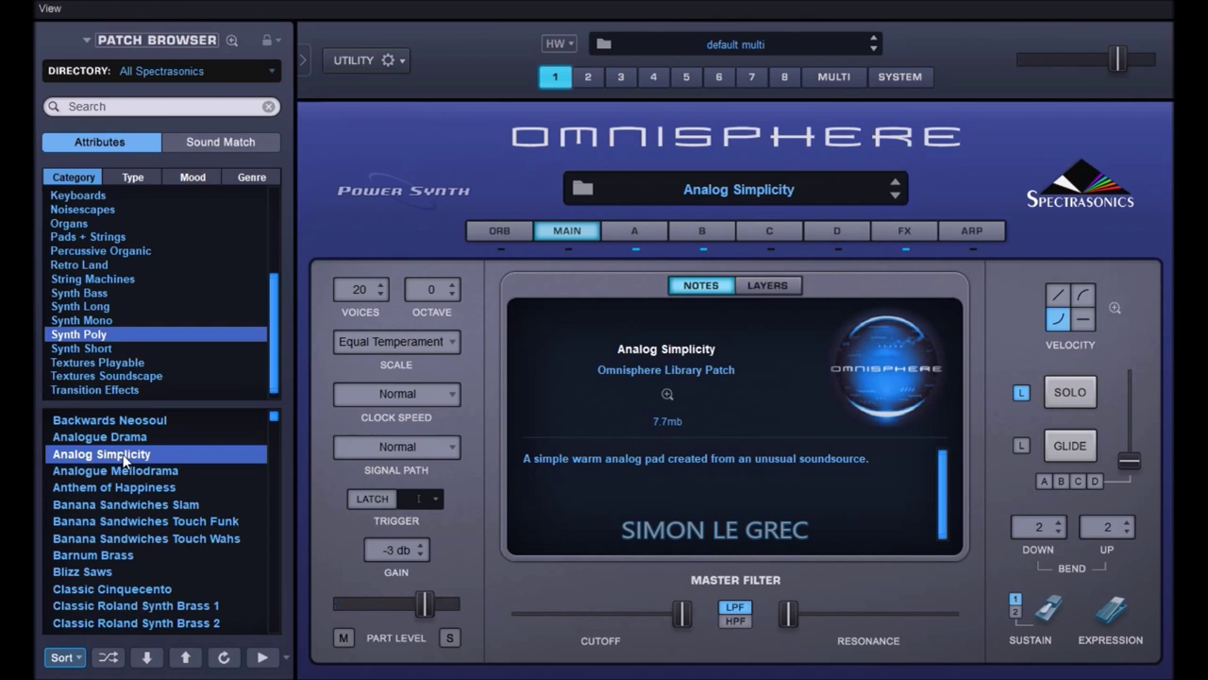
pyautogui.click(107, 349)
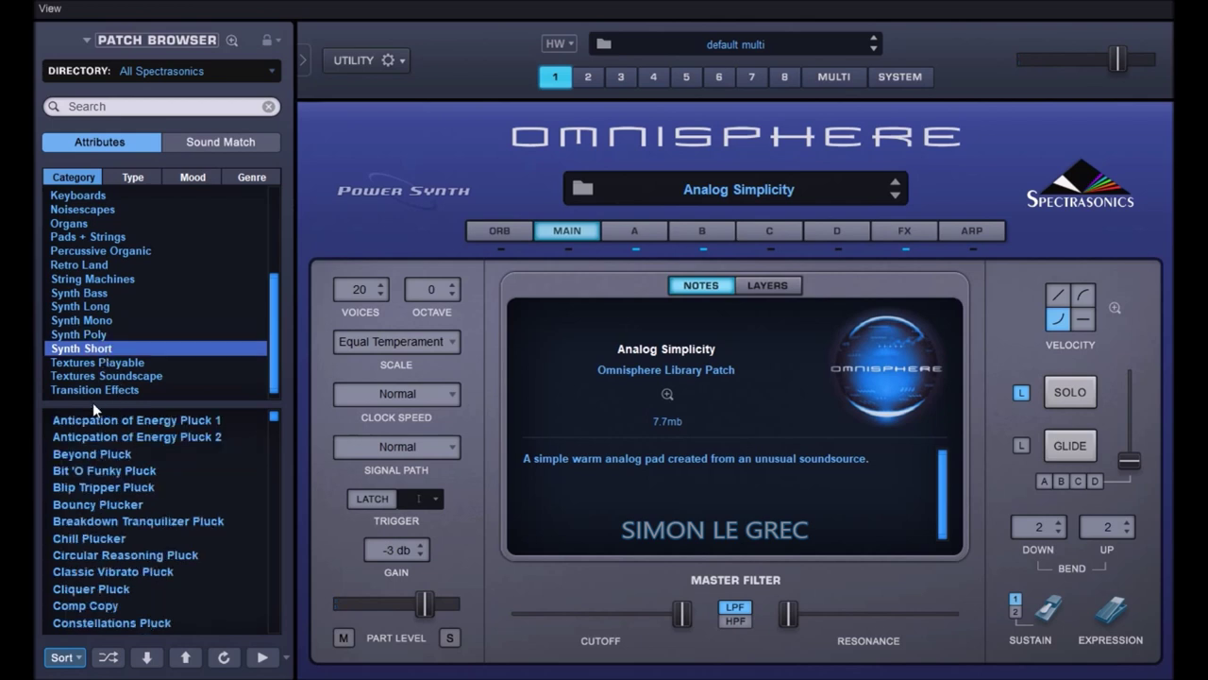
pyautogui.click(91, 455)
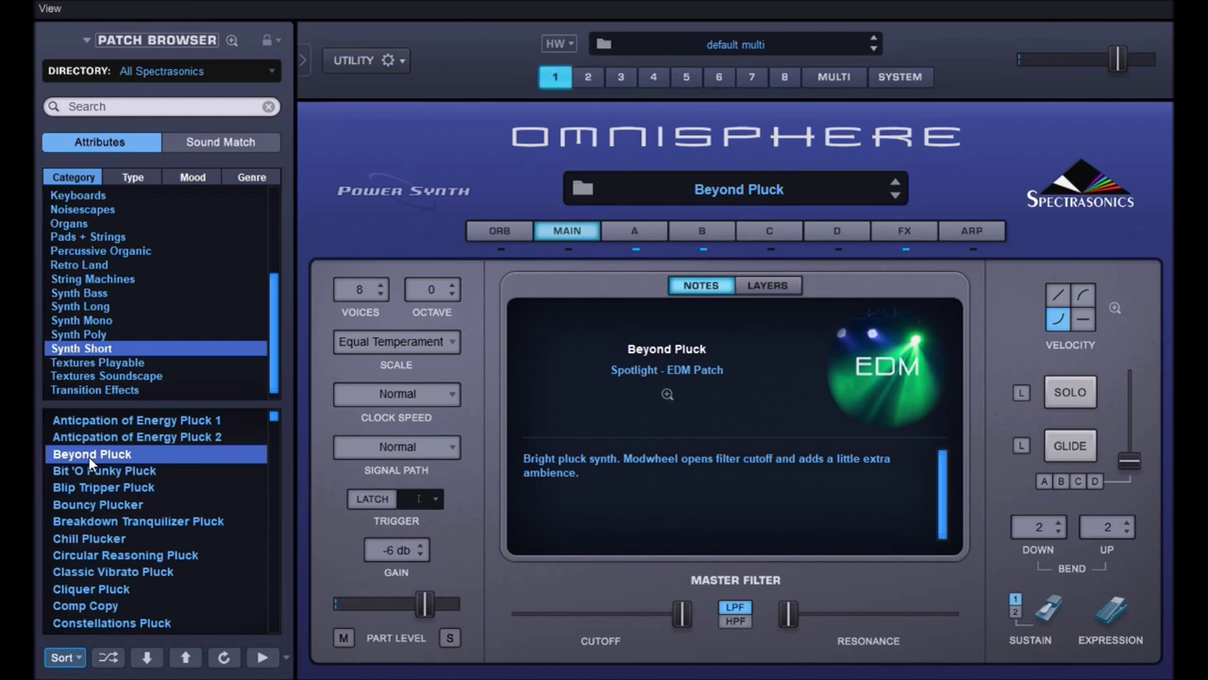
# Load the Backwards Magnetic Fields patch from Textures Playable and the Estuary 4 patch from Textures Soundscape.
pyautogui.click(91, 364)
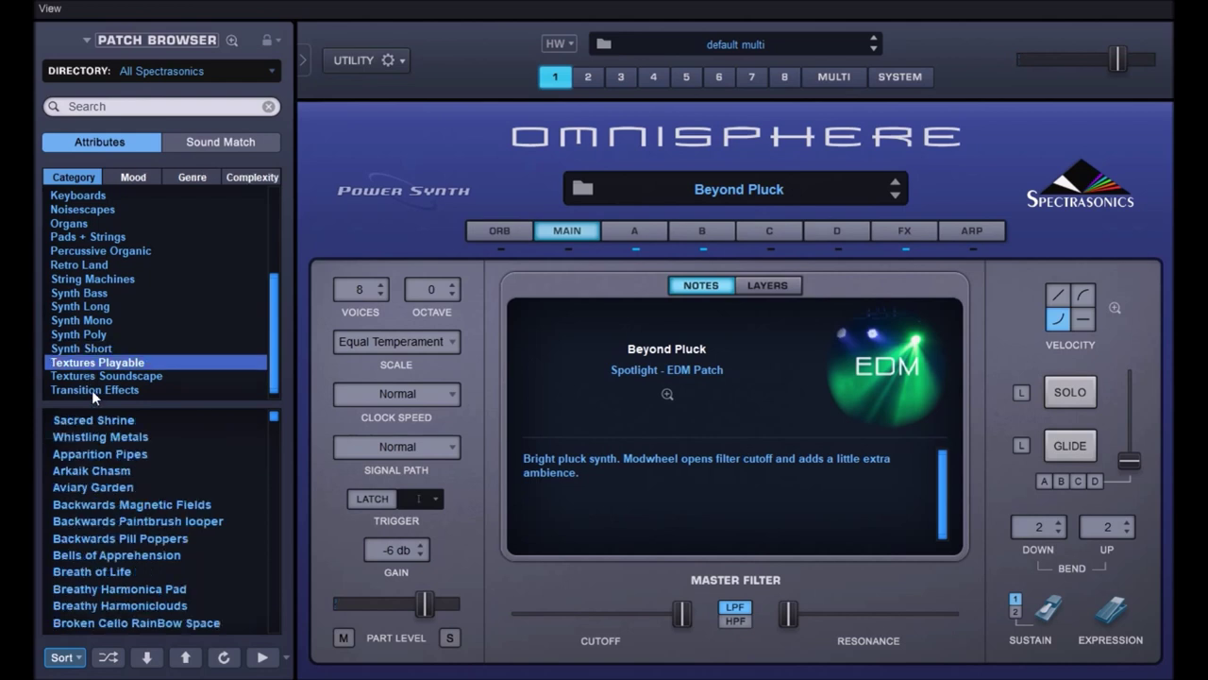
pyautogui.click(98, 509)
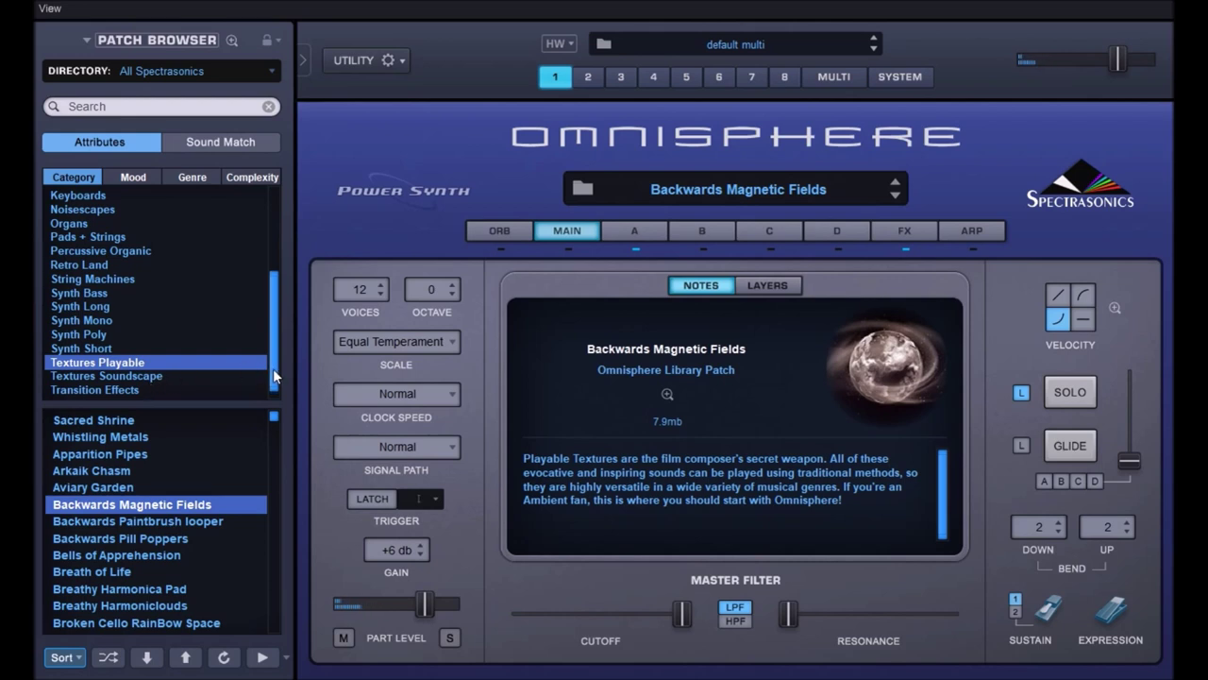
pyautogui.click(137, 377)
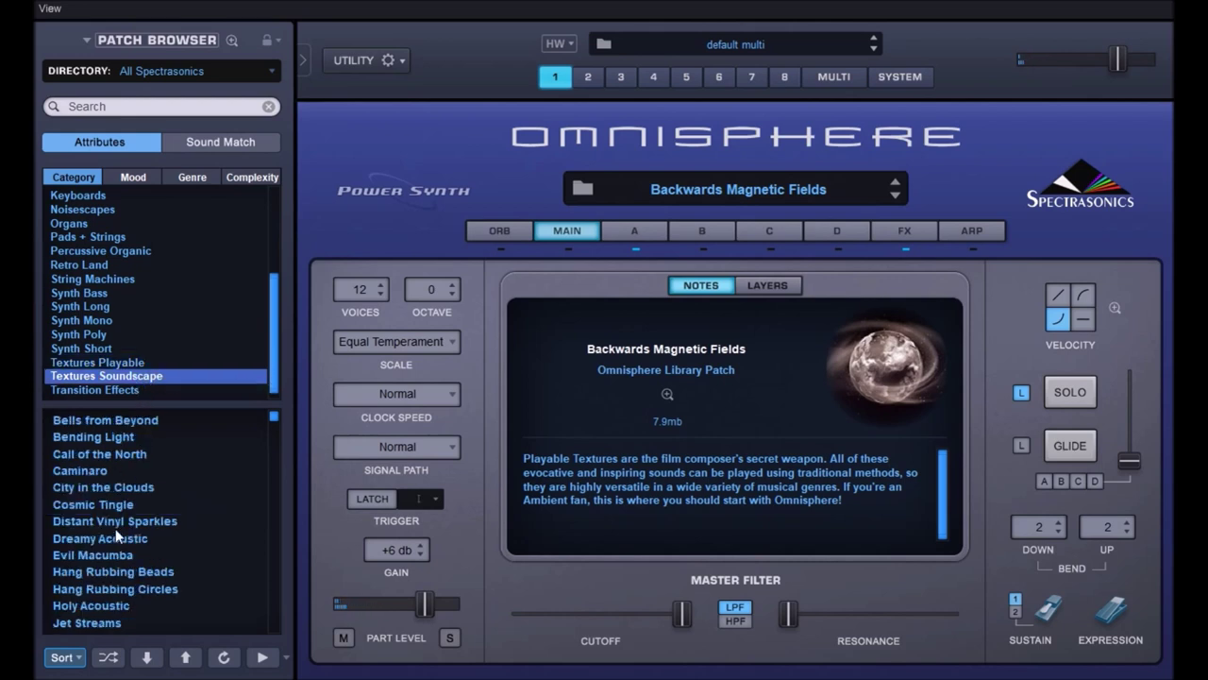
pyautogui.moveTo(272, 415); pyautogui.dragTo(212, 494)
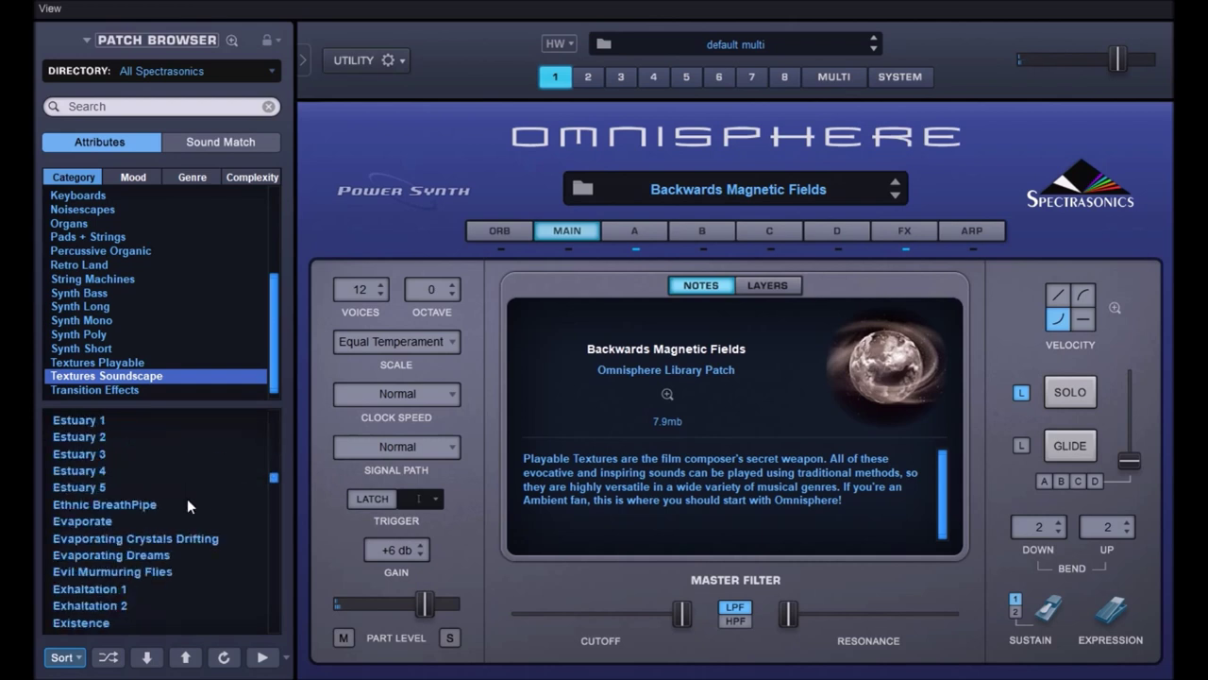
pyautogui.click(85, 470)
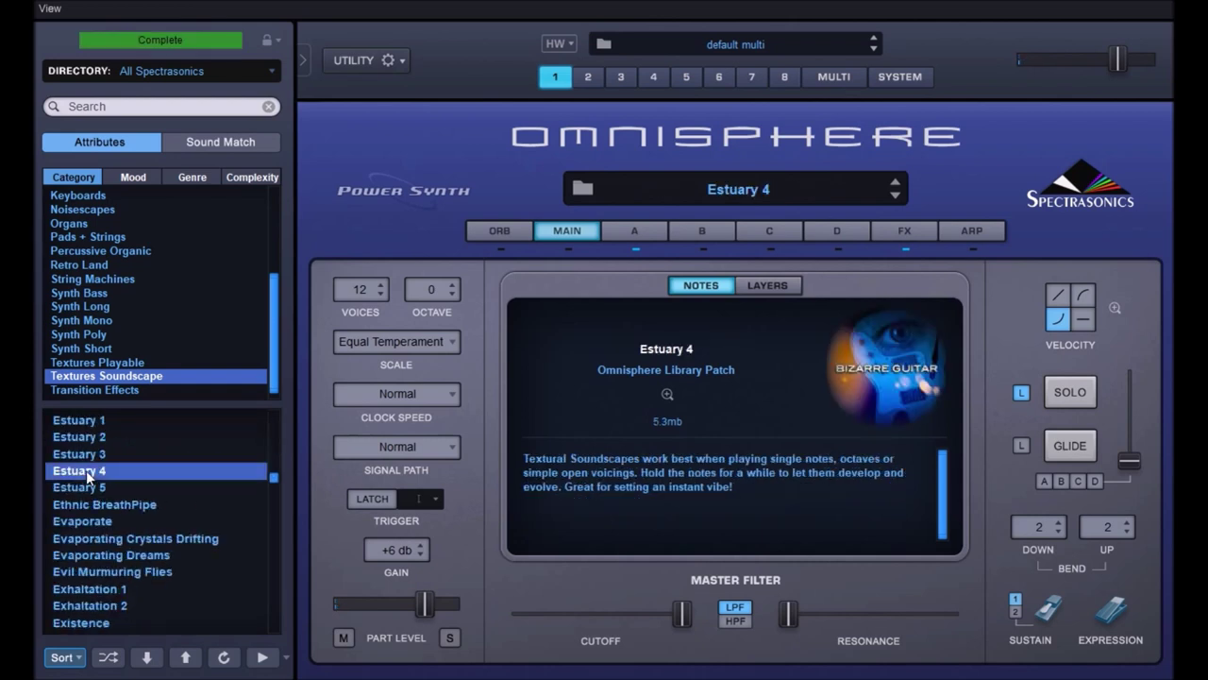